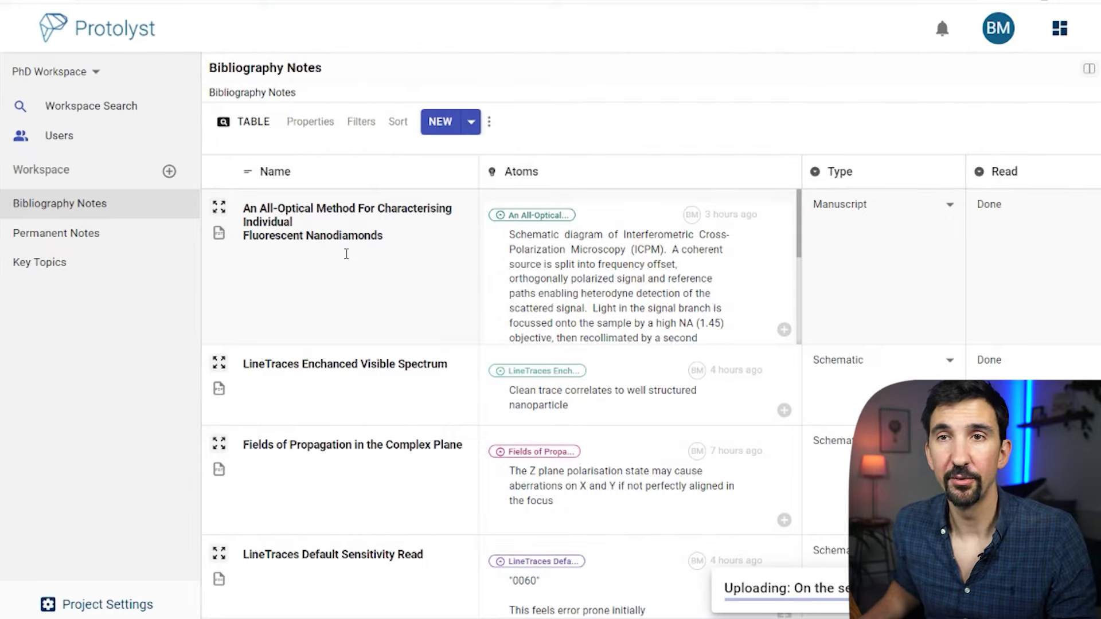
Open the new paper's bibliography note, widen its PDF pane and scroll to the introduction
click(216, 209)
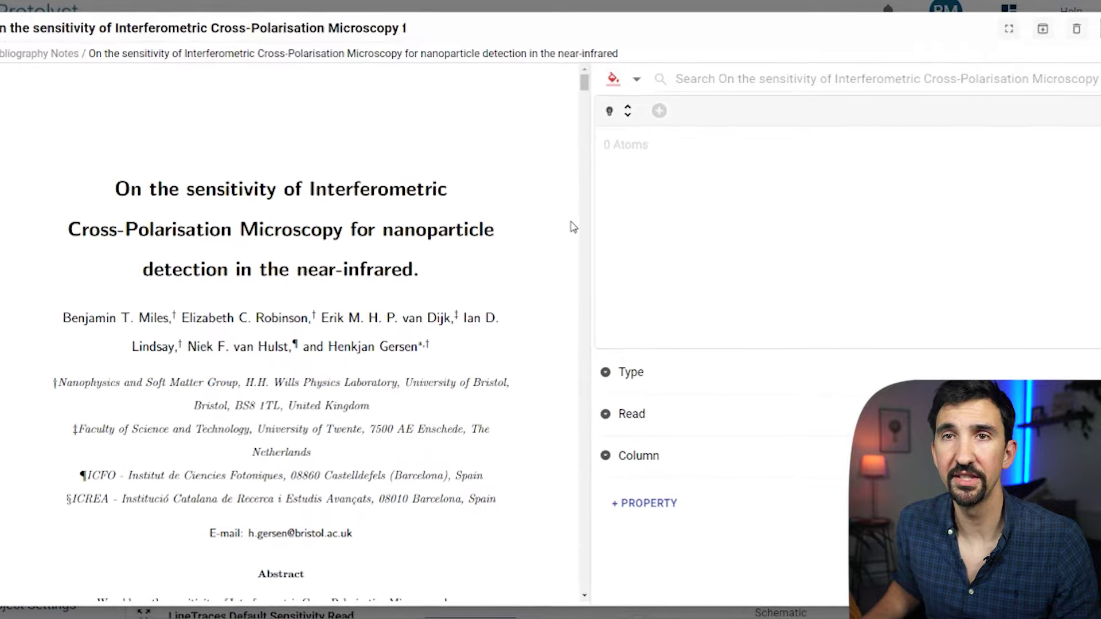
drag(557, 223, 689, 236)
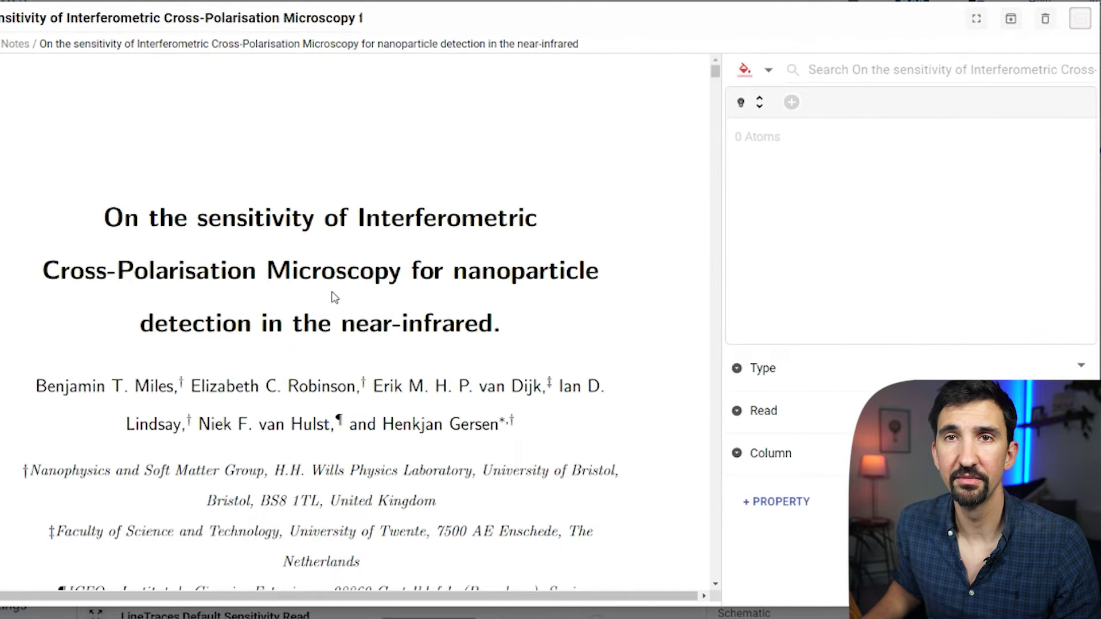
scroll(335, 297, down, 5)
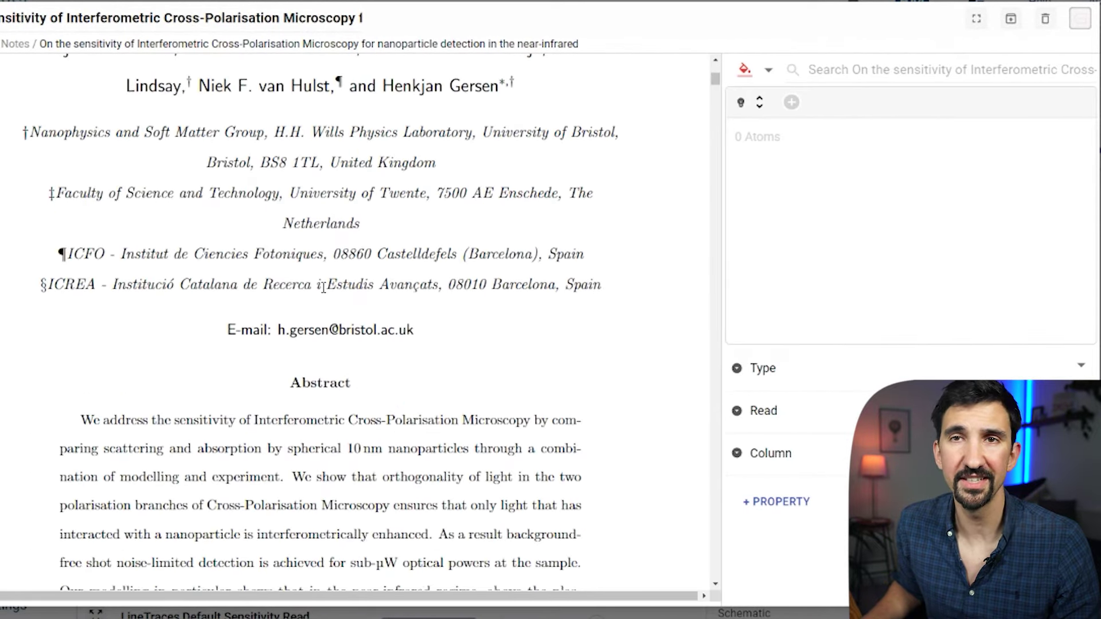
scroll(322, 288, down, 3)
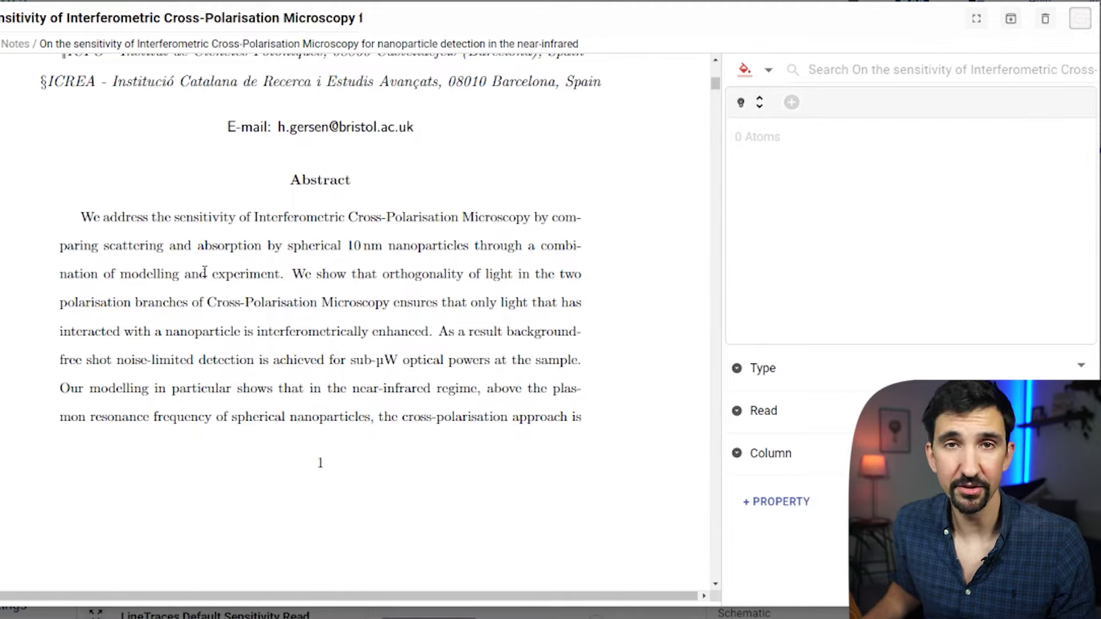
scroll(205, 271, down, 10)
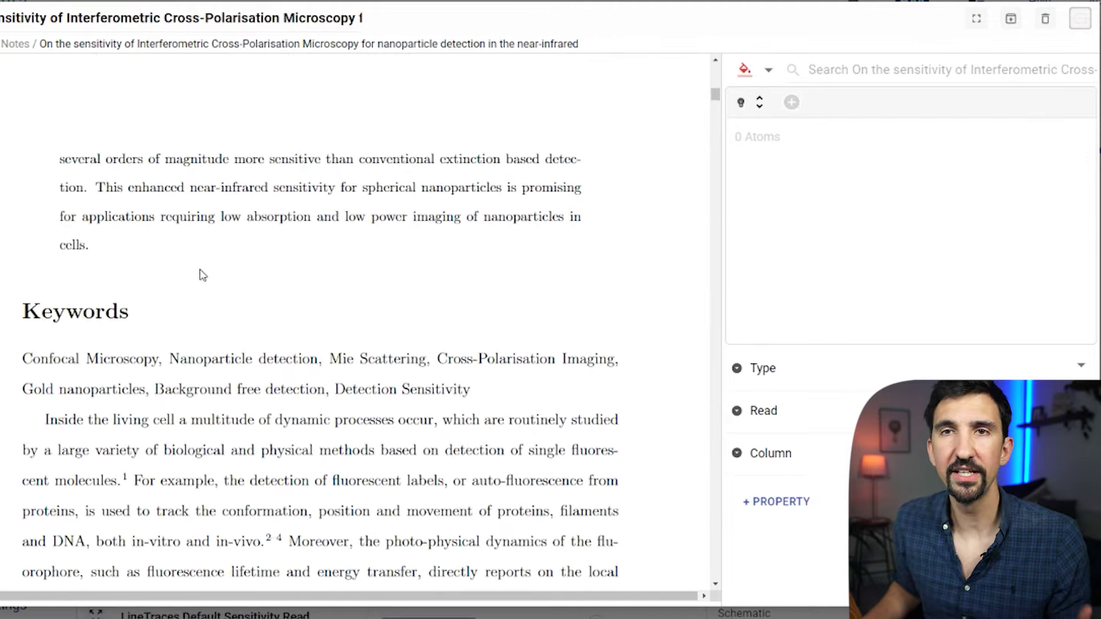
scroll(212, 281, down, 5)
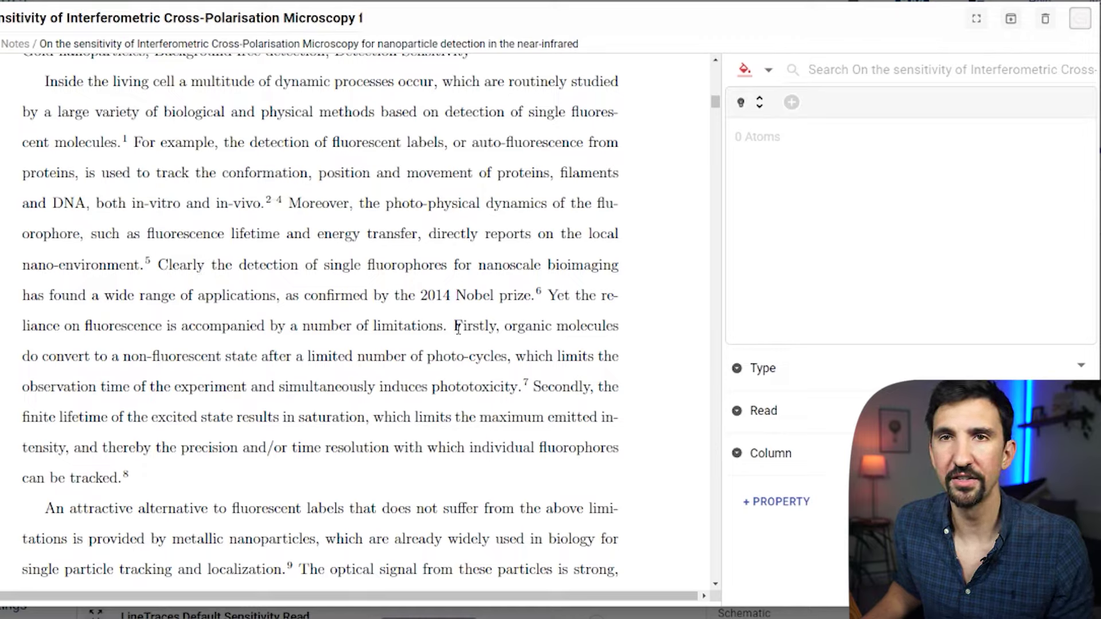
Capture the 'Firstly, organic molecules…' phototoxicity sentence as a quote, adding missing spaces after 'molecules' and 'the'
drag(458, 327, 513, 387)
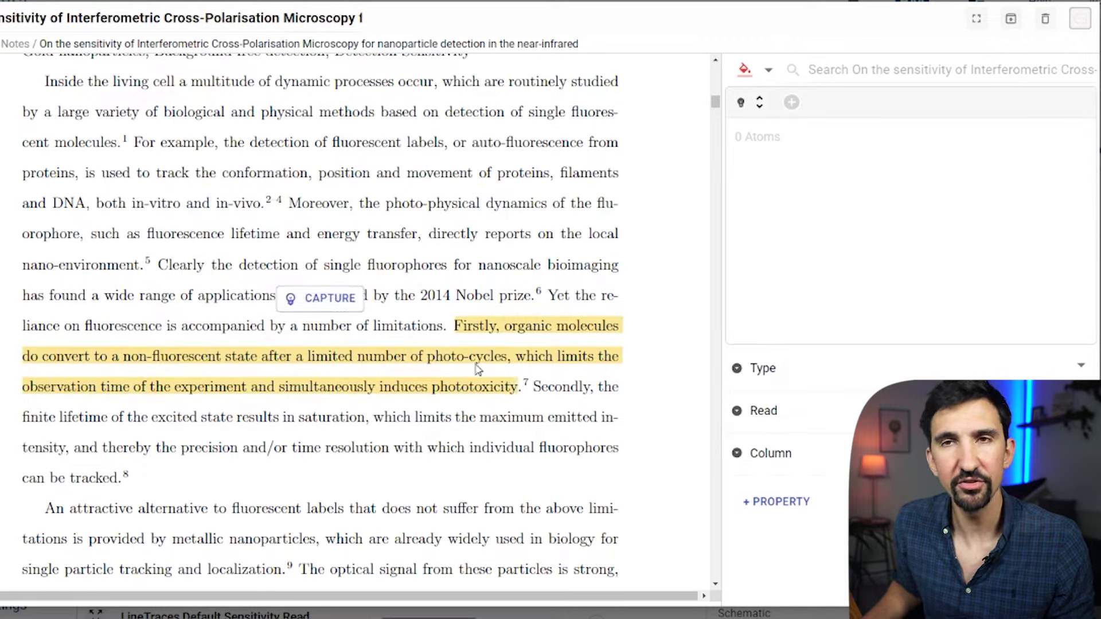
click(321, 298)
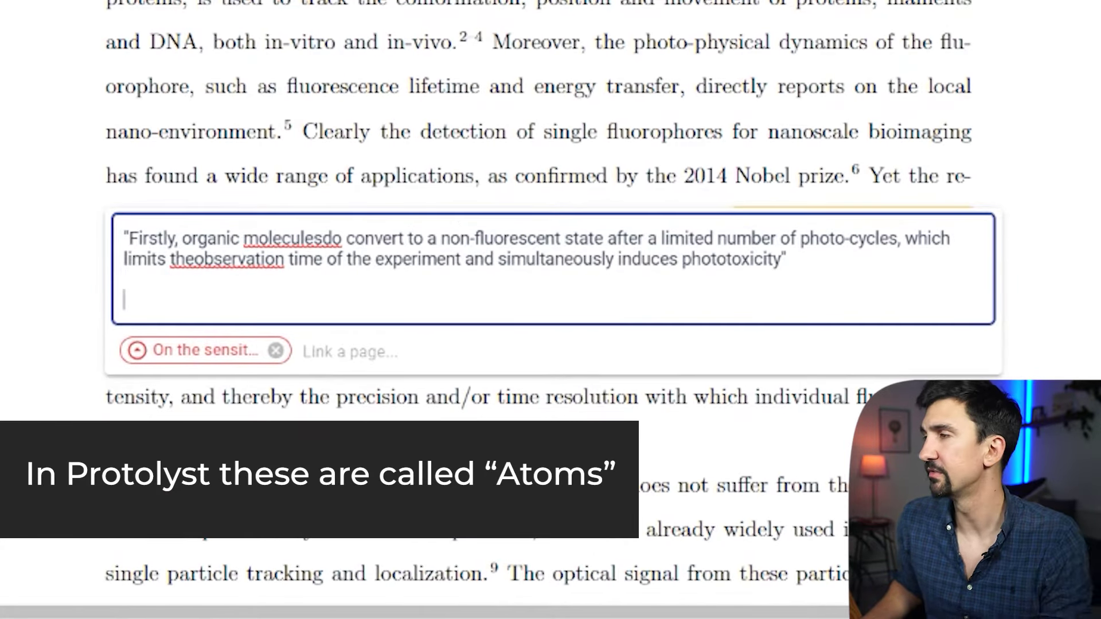
click(322, 238)
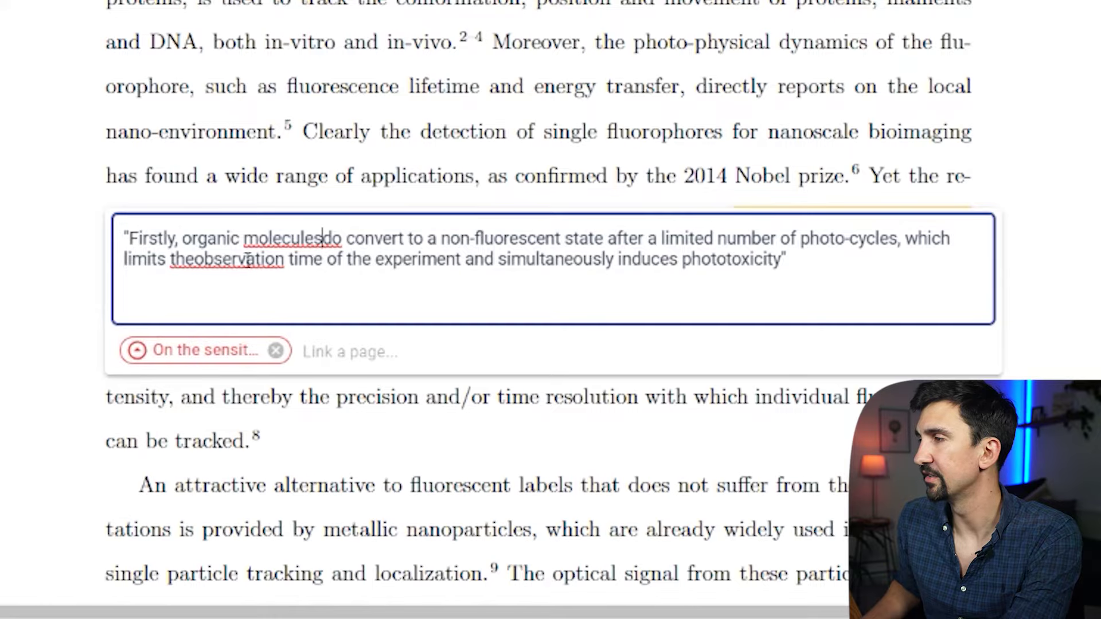
click(198, 261)
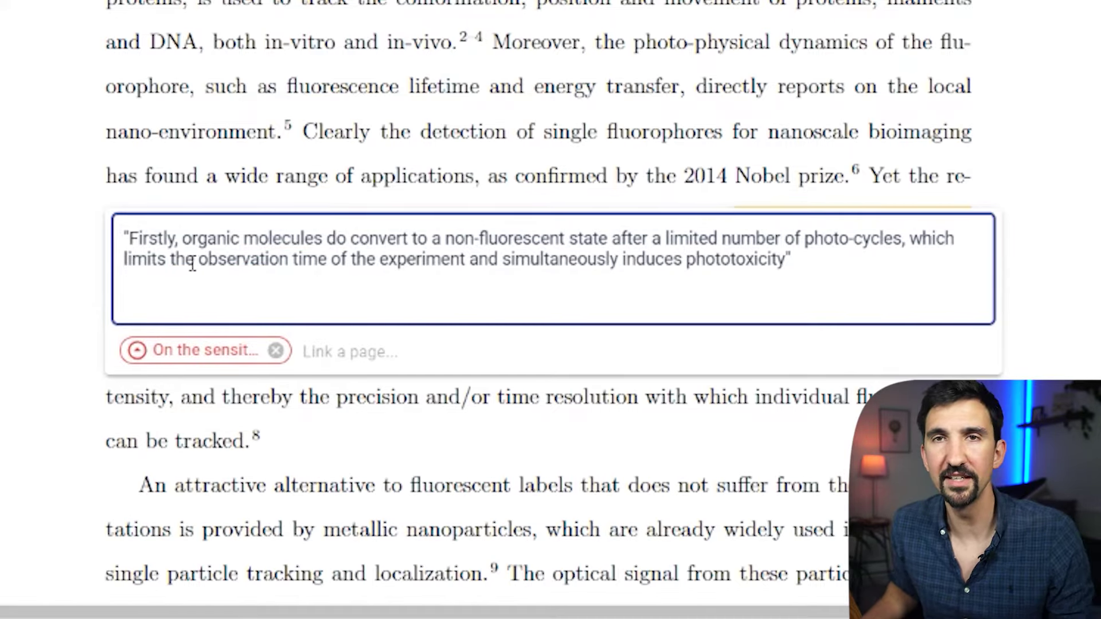
key(ctrl+Home)
key(shift+End)
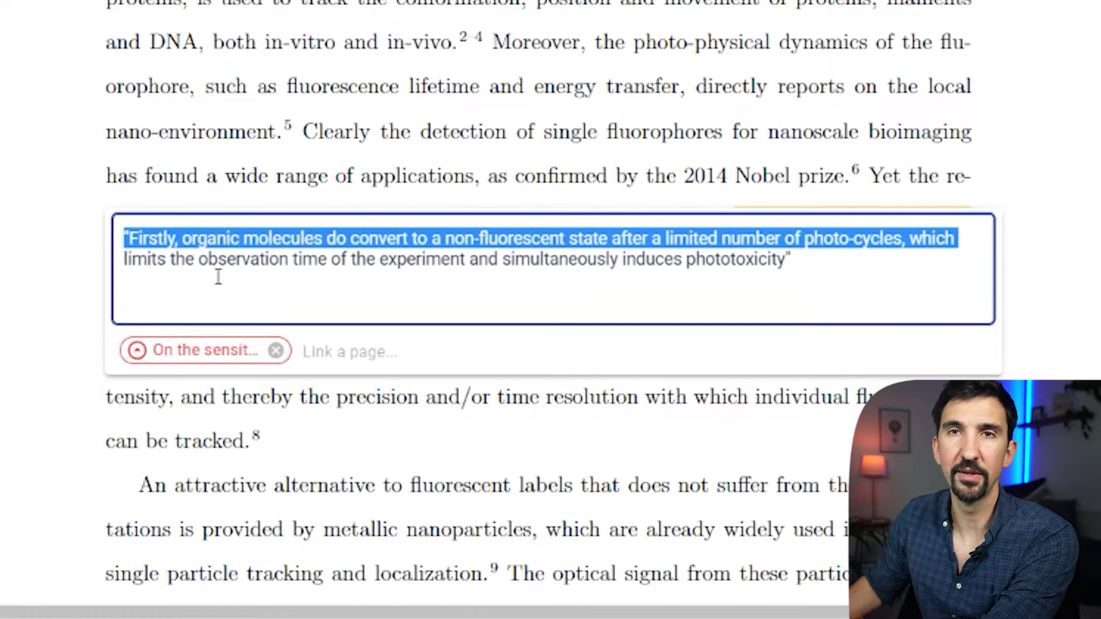
key(ctrl+a)
key(BackSpace)
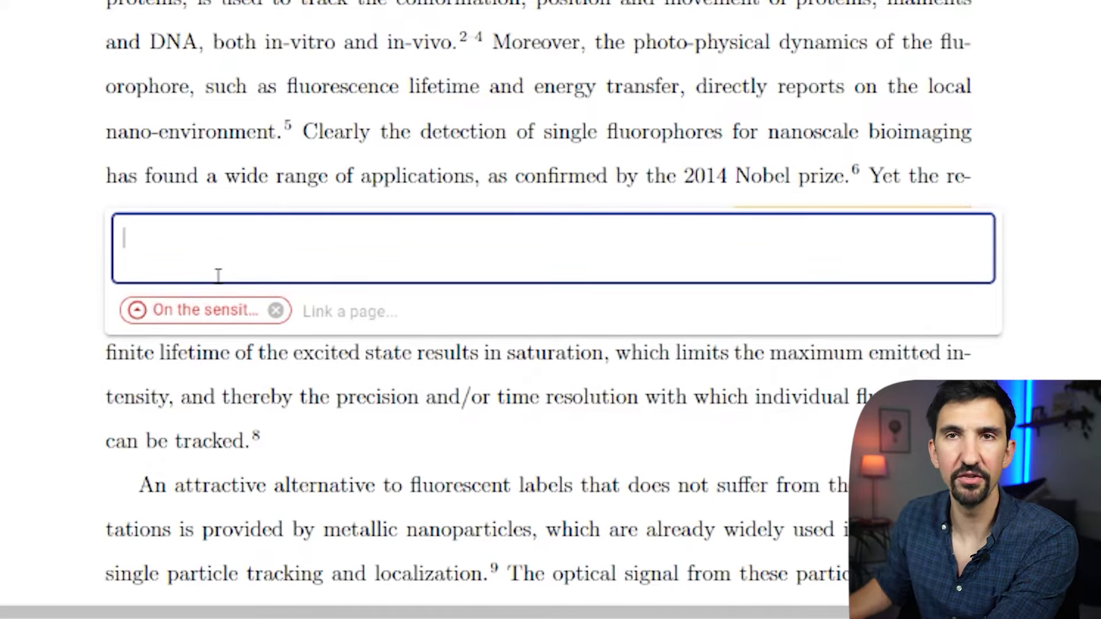
key(ctrl+z)
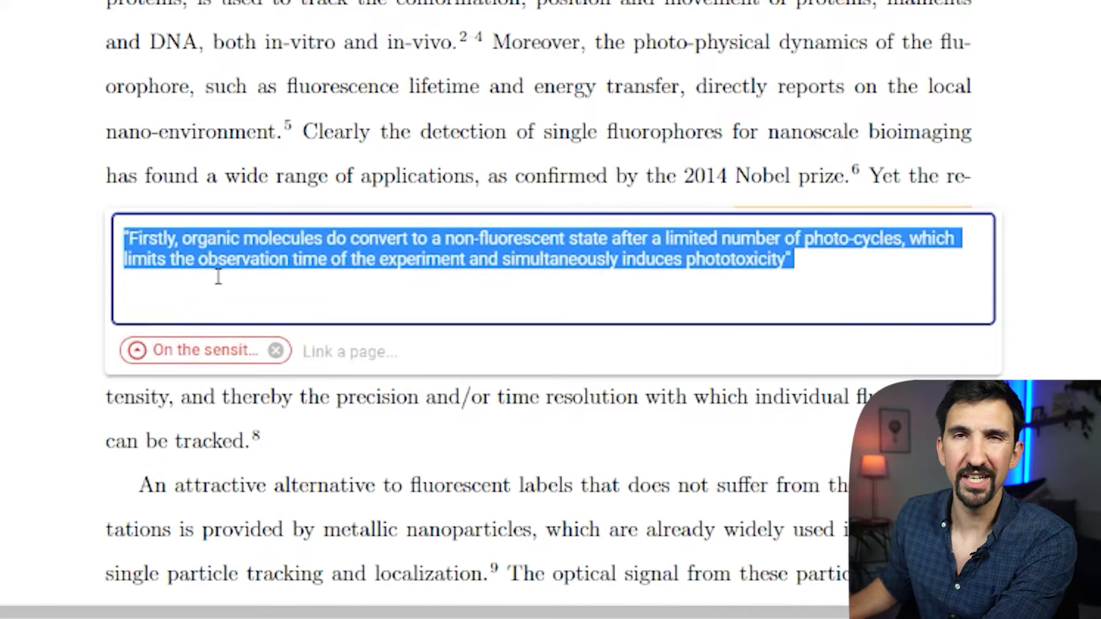
key(Left)
key(Return)
key(Up)
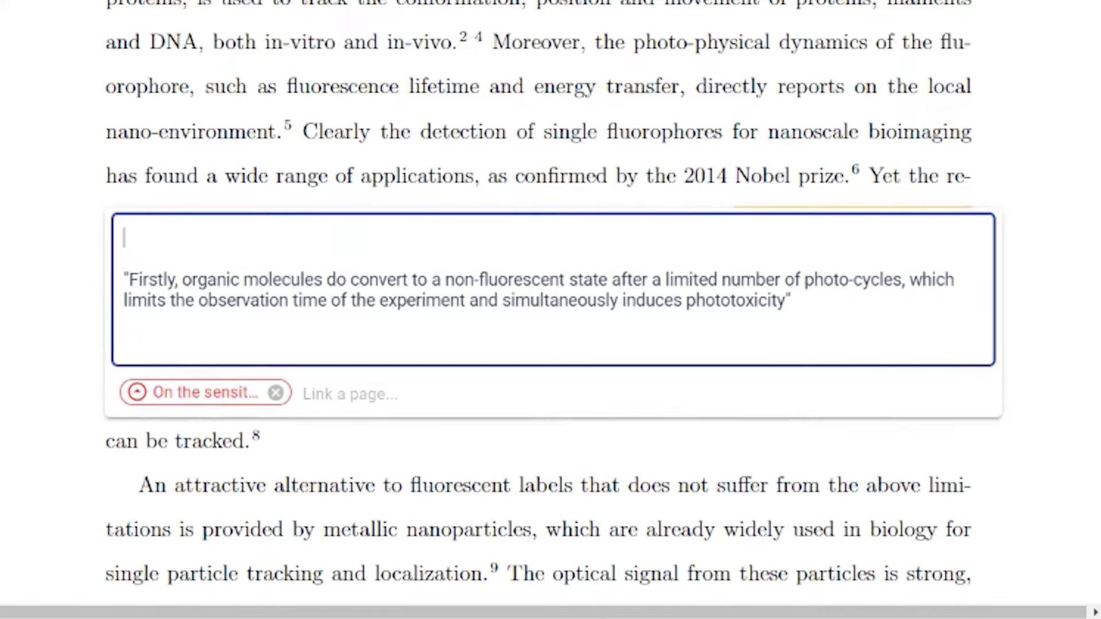
Type the summary heading 'Organic fluorophores' above the quote in the atom box
text(Organic fluo)
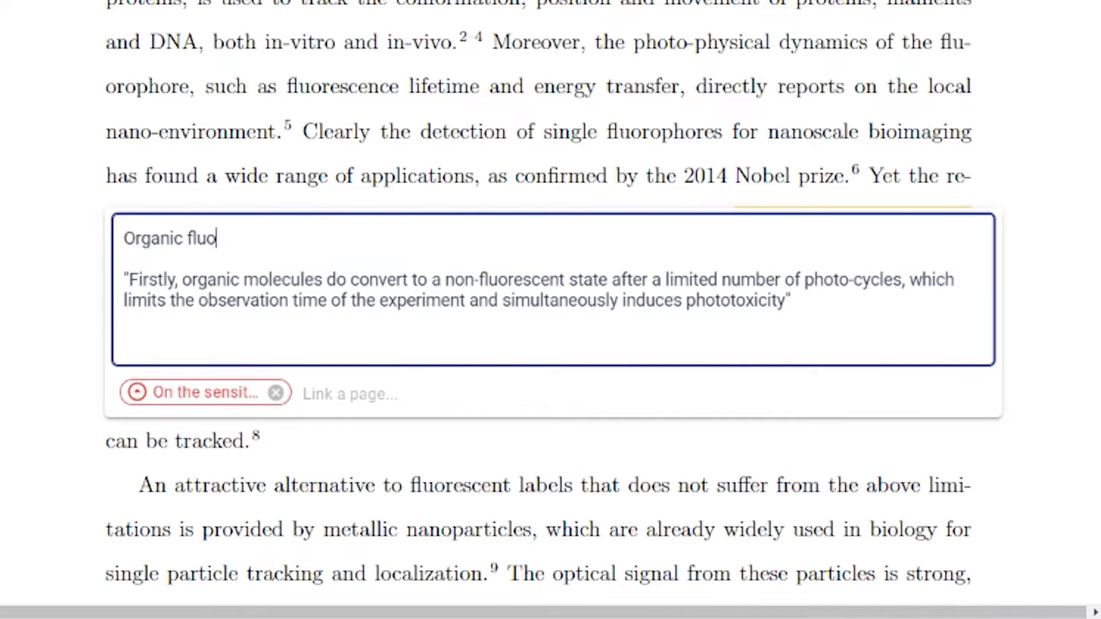
text(rophores)
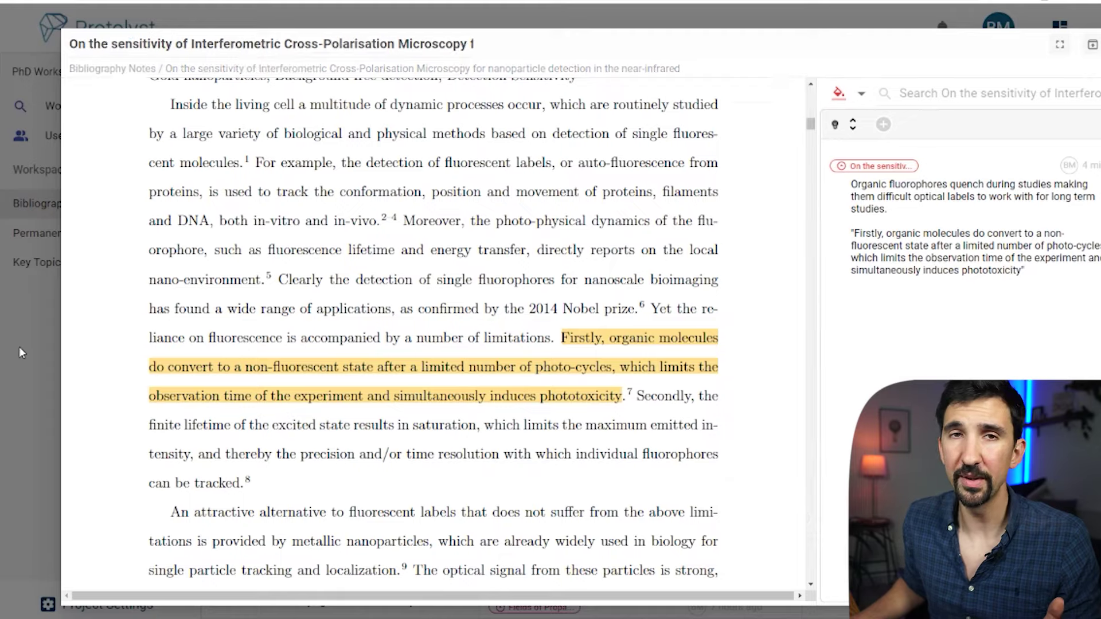
Close the paper's PDF view to return to the Bibliography Notes table
click(19, 346)
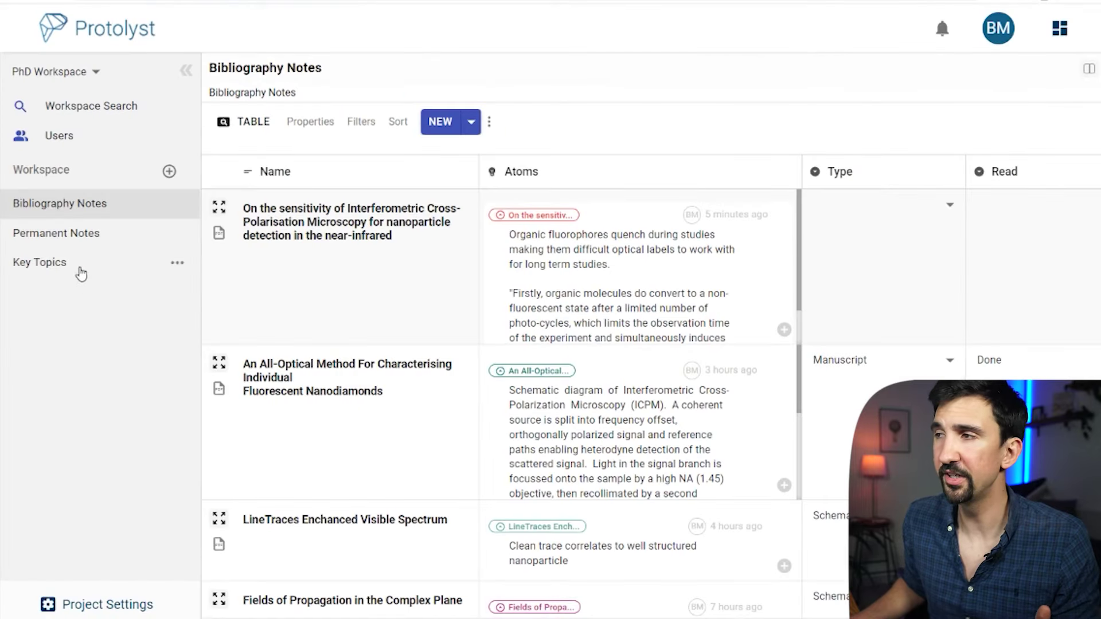
click(75, 235)
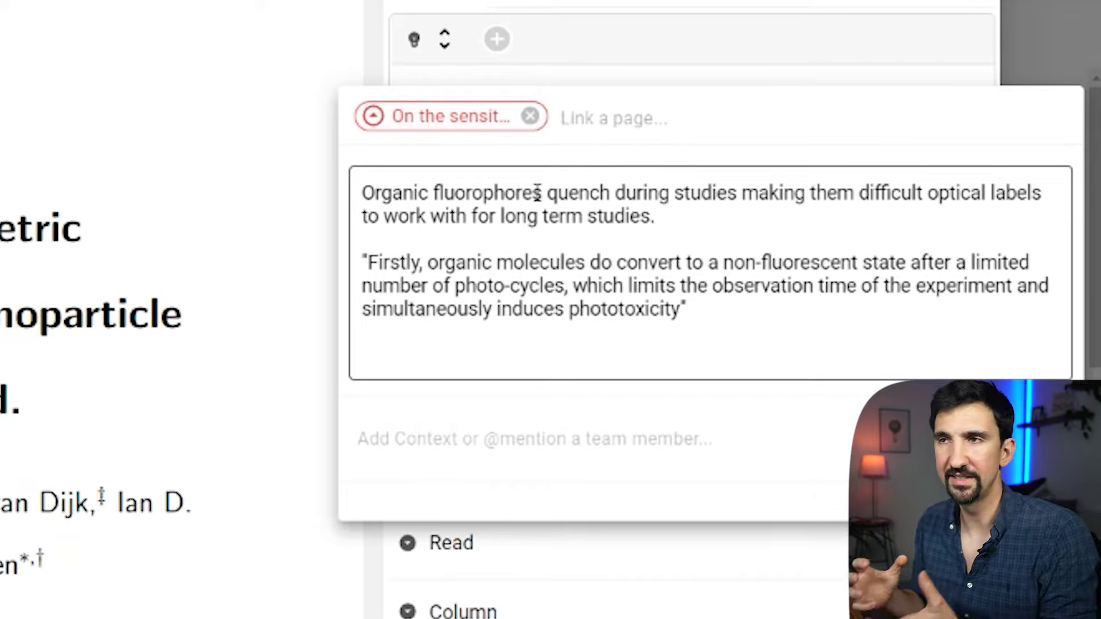
Enter the page link title 'Choice of Optical Label in Experiements Is Influence by Duration' on the highlight
text(Choice of Optical Label in Experiemnet)
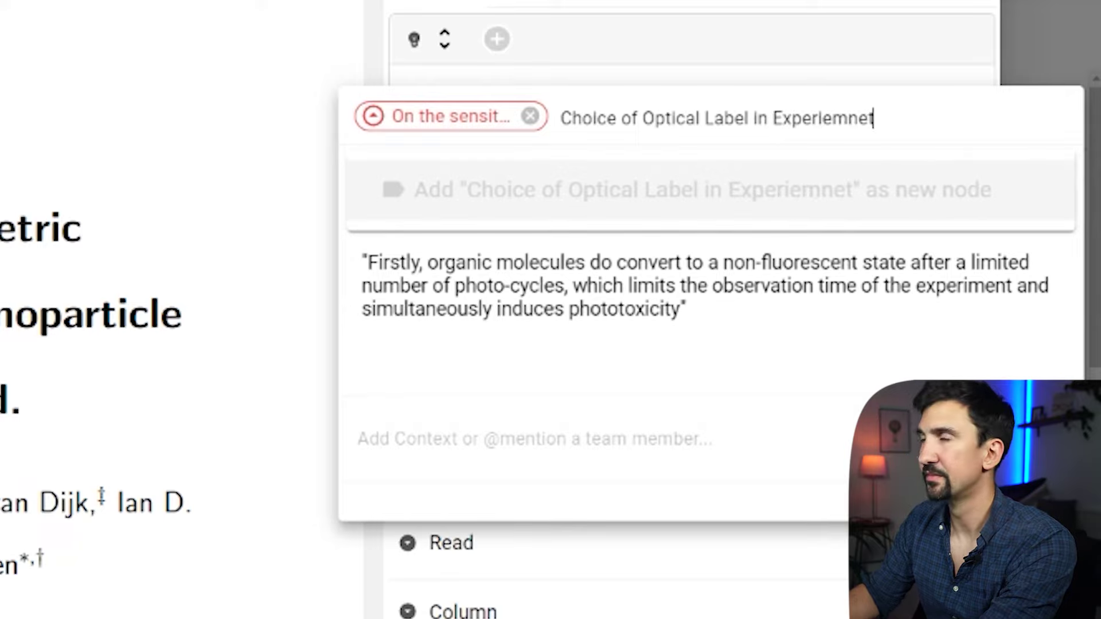
key(BackSpace)
key(BackSpace)
key(BackSpace)
text(ents I)
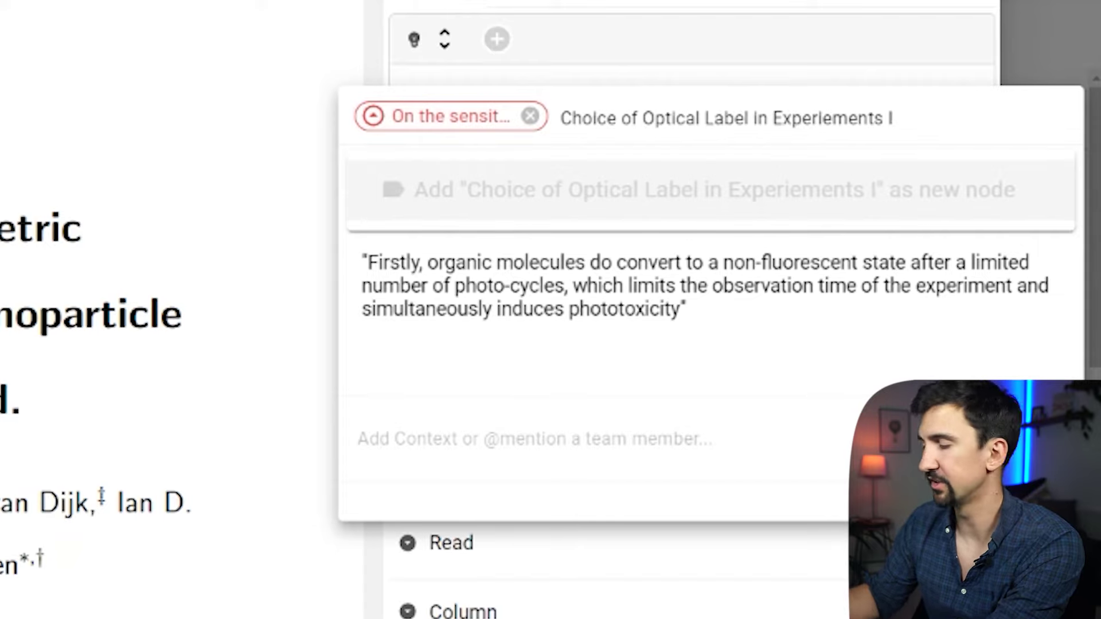
text(s )
text(Influ)
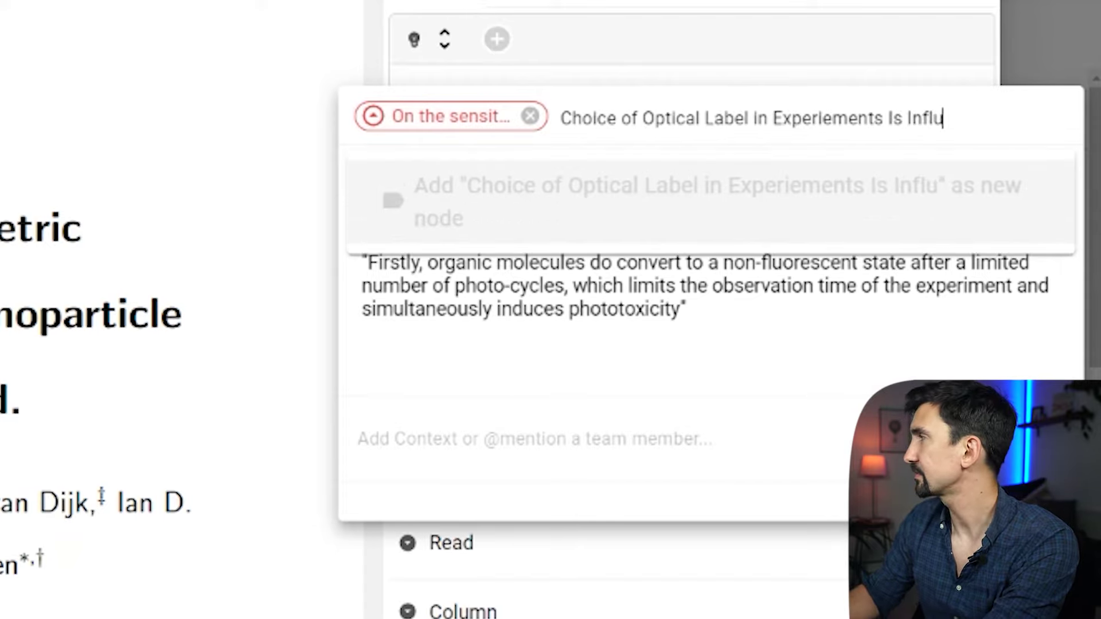
text(ence by D)
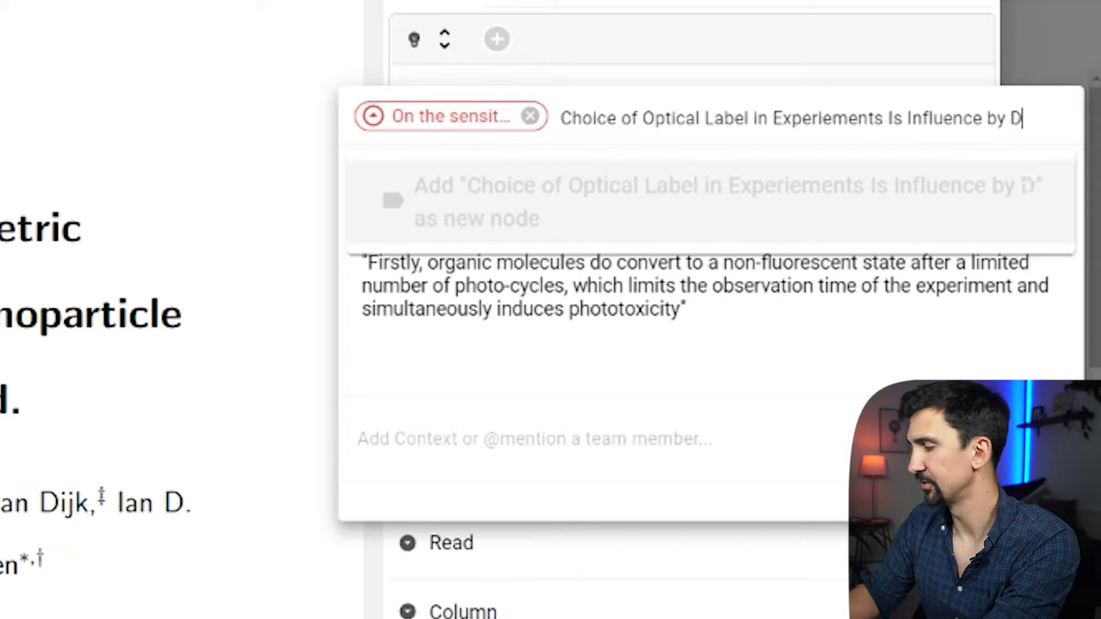
text(uration)
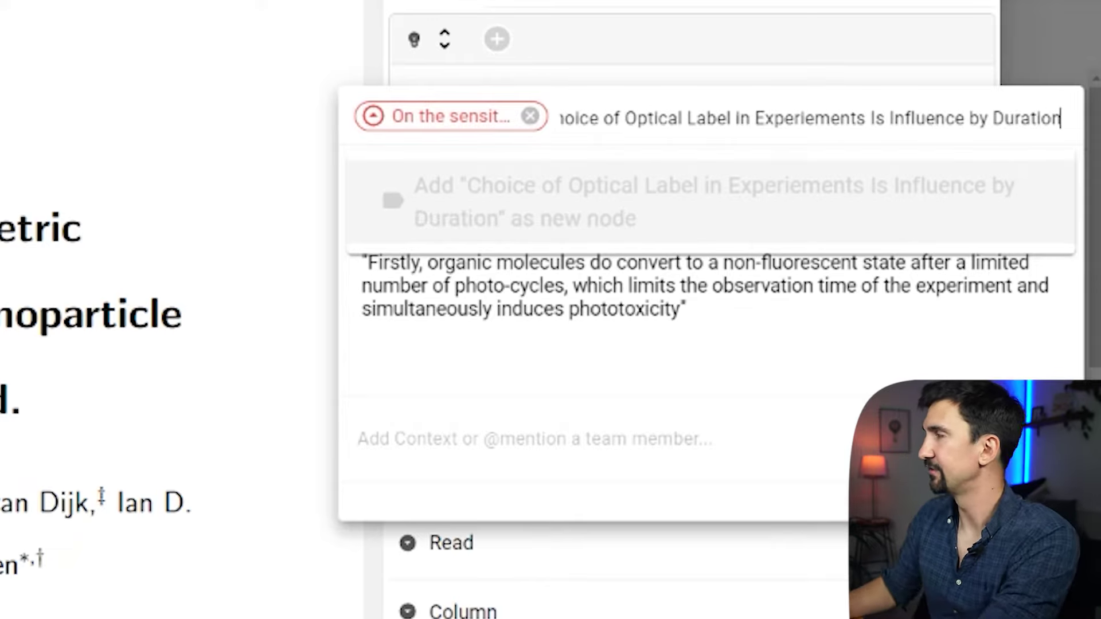
Add the typed title as a new node filed under Permanent Notes
click(504, 207)
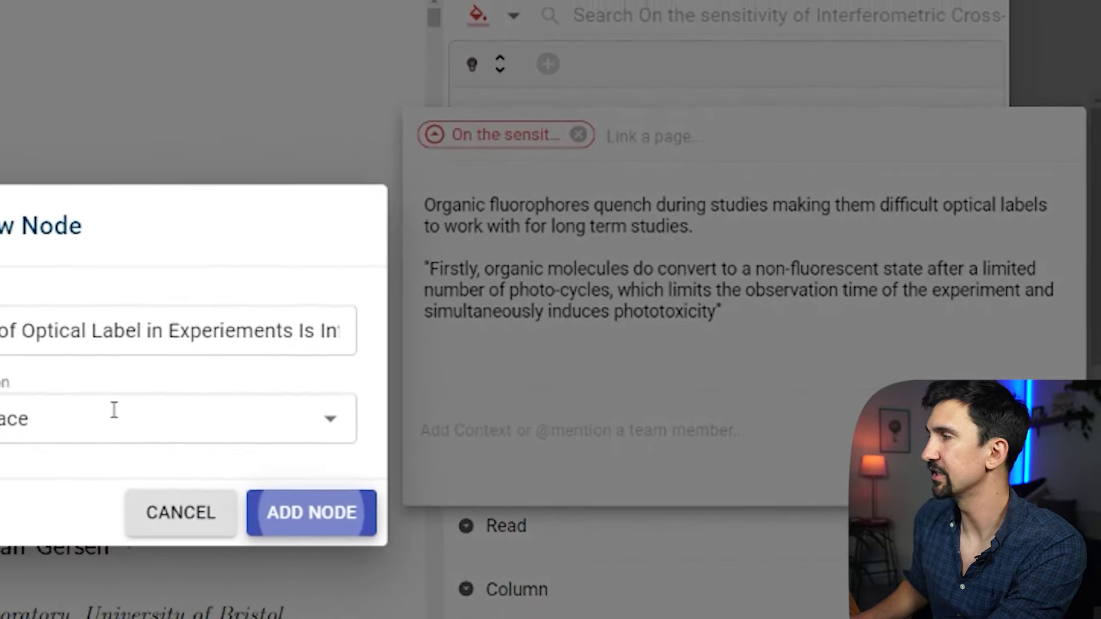
click(250, 454)
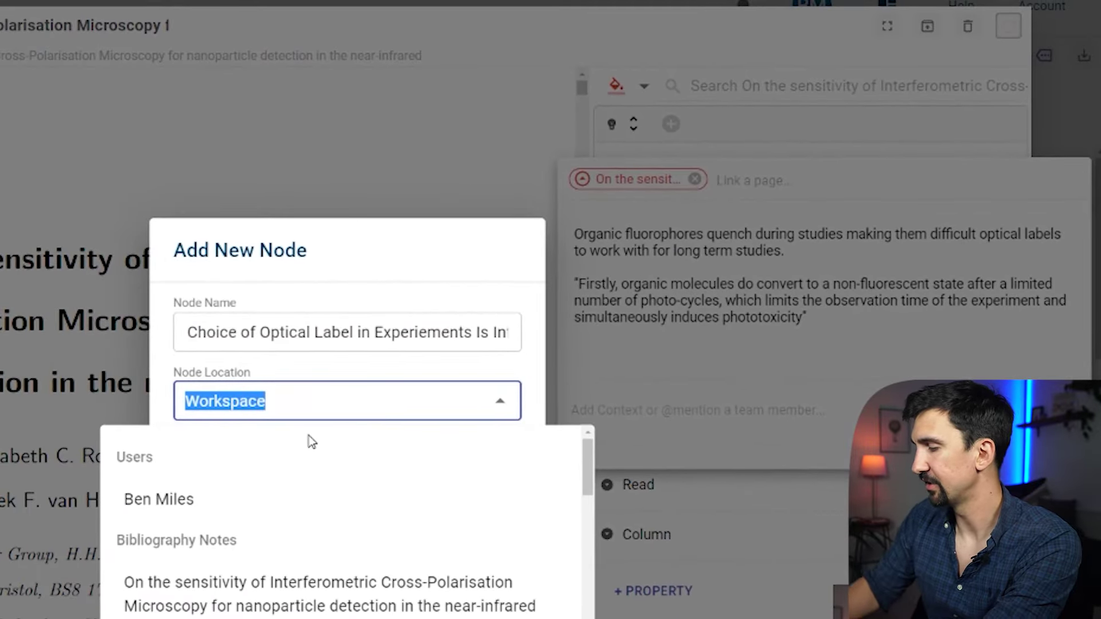
text(perm)
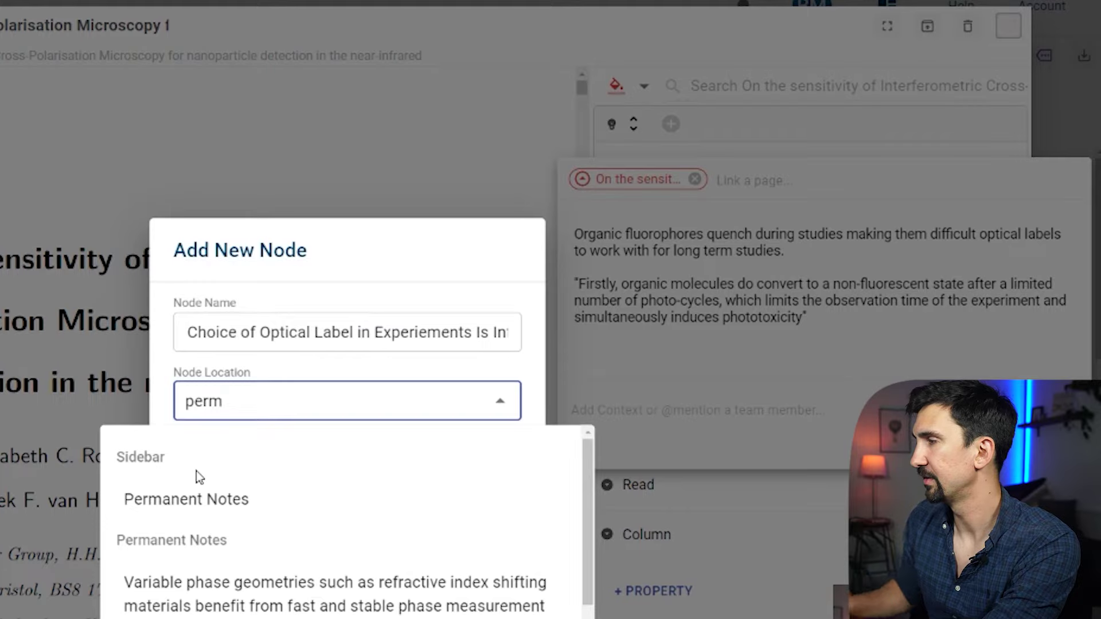
click(182, 505)
click(479, 484)
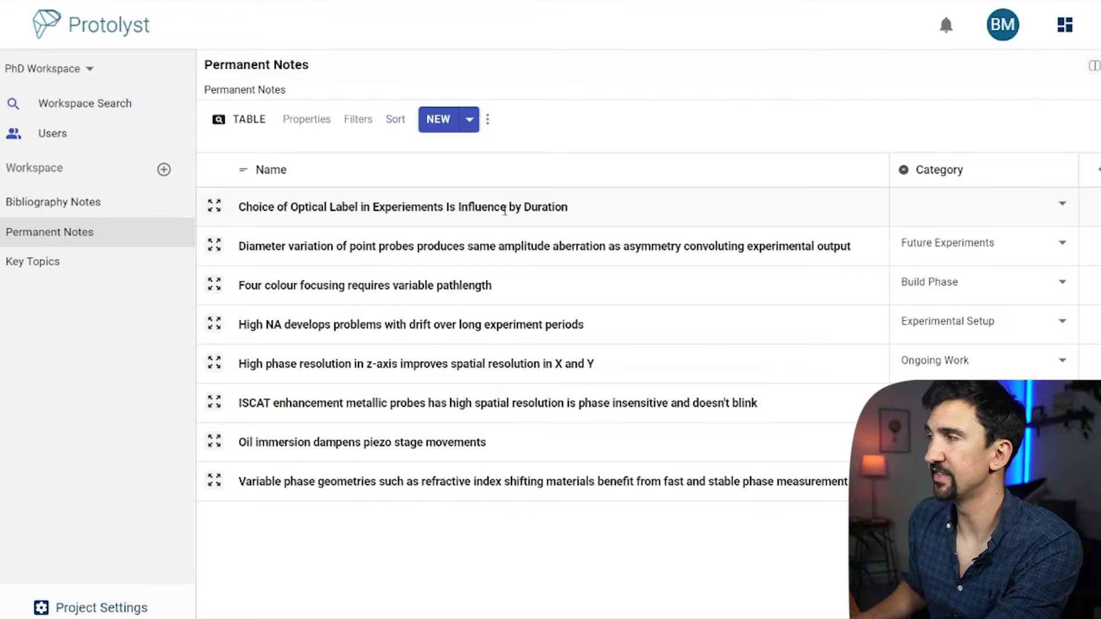
Retitle the note 'Choice of Optical Label in Experiments Is Influenced by Duration' and open it
click(508, 204)
click(508, 206)
text(d by Duration)
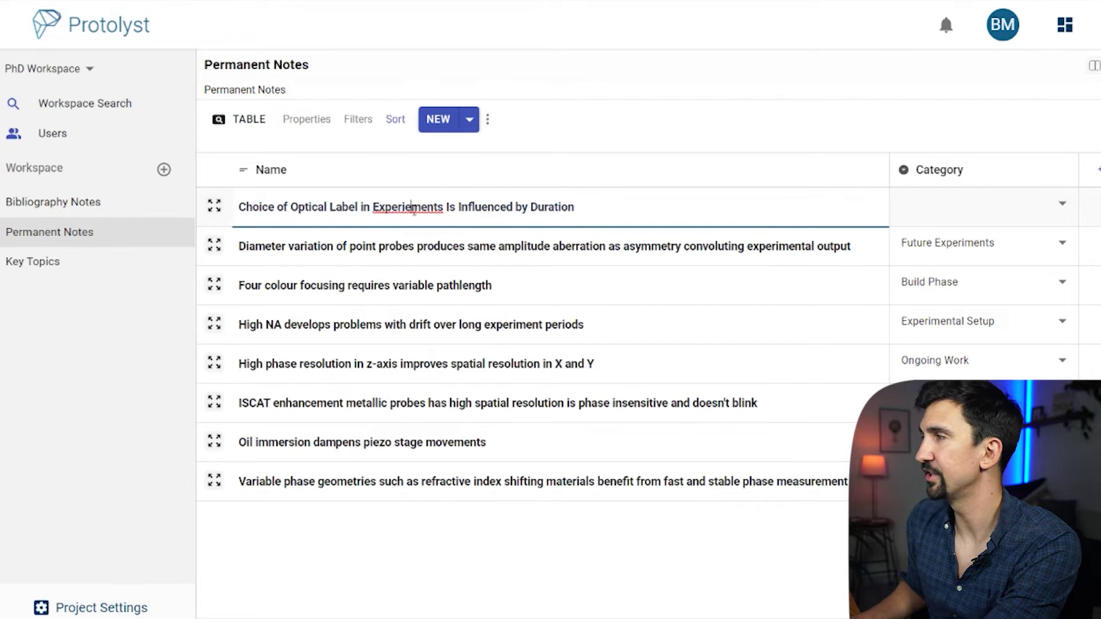
key(BackSpace)
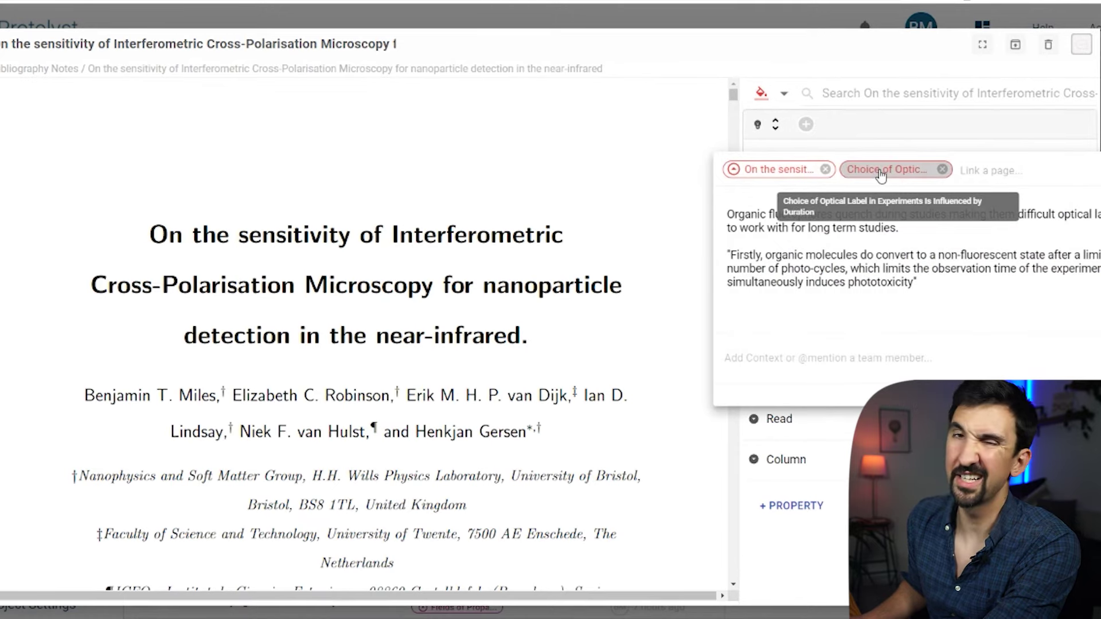
click(878, 170)
mouse_move(194, 122)
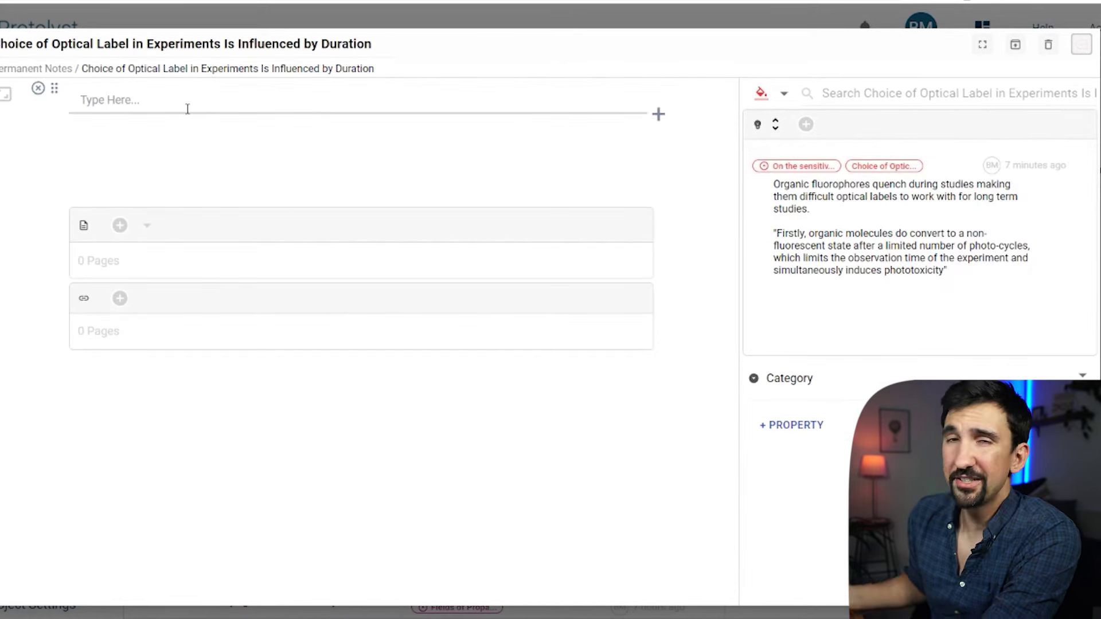
click(187, 109)
key(Return)
key(Return)
key(Return)
key(Return)
key(Return)
key(Return)
key(Return)
key(Return)
key(Return)
key(Return)
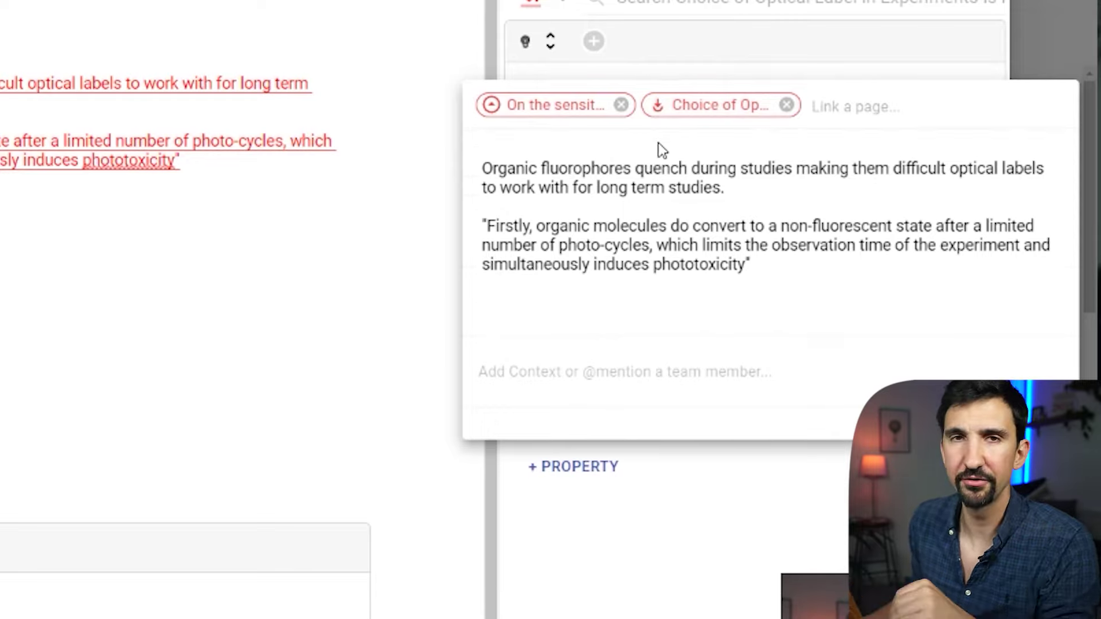
click(172, 167)
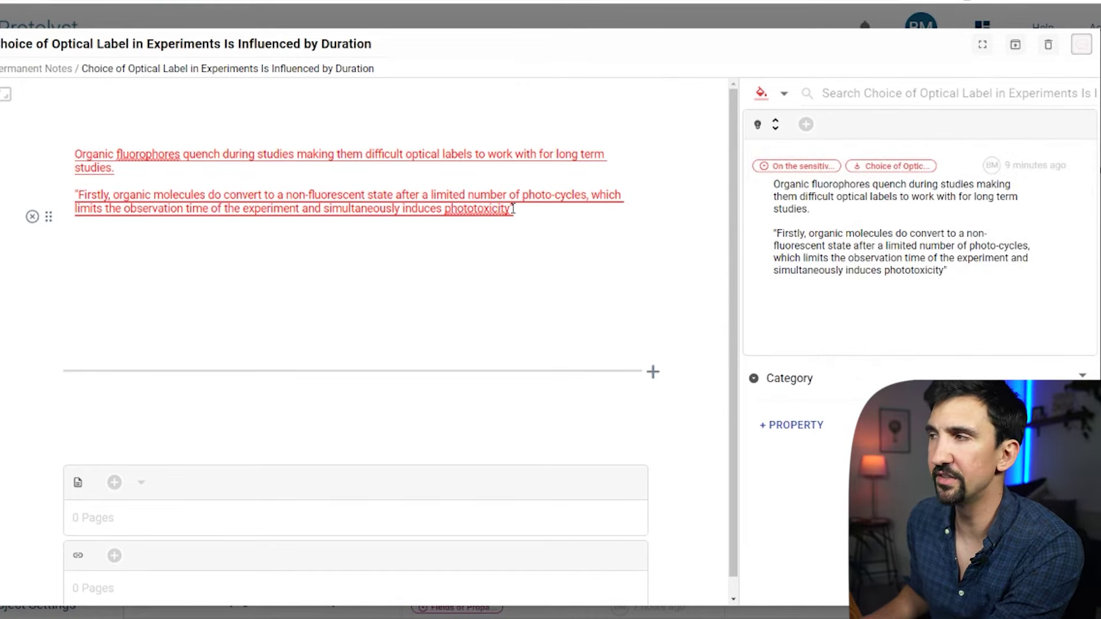
triple_click(513, 209)
Replace the quote with 'For long term studies, are there other more advantageous probes…?' under the first paragraph
text(For long )
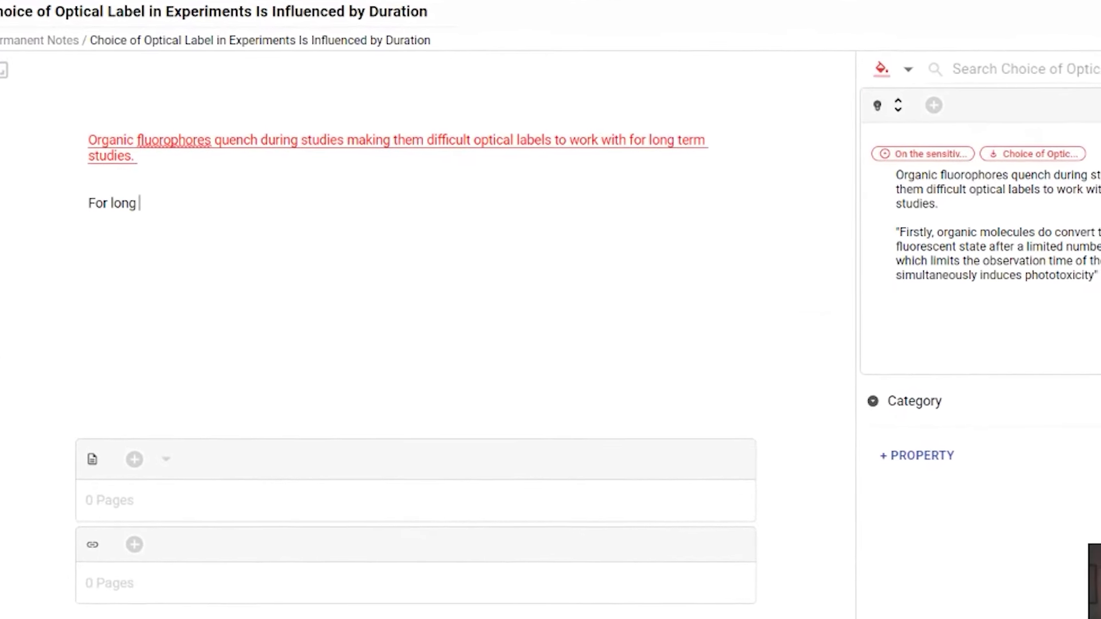
text(term stud)
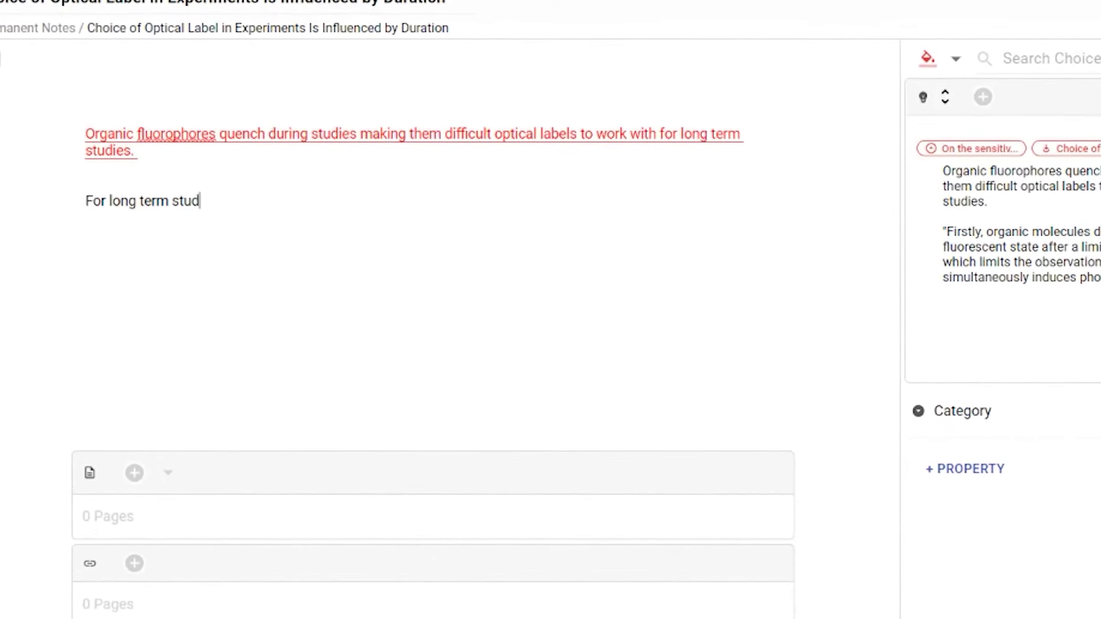
text(ies, are there other m)
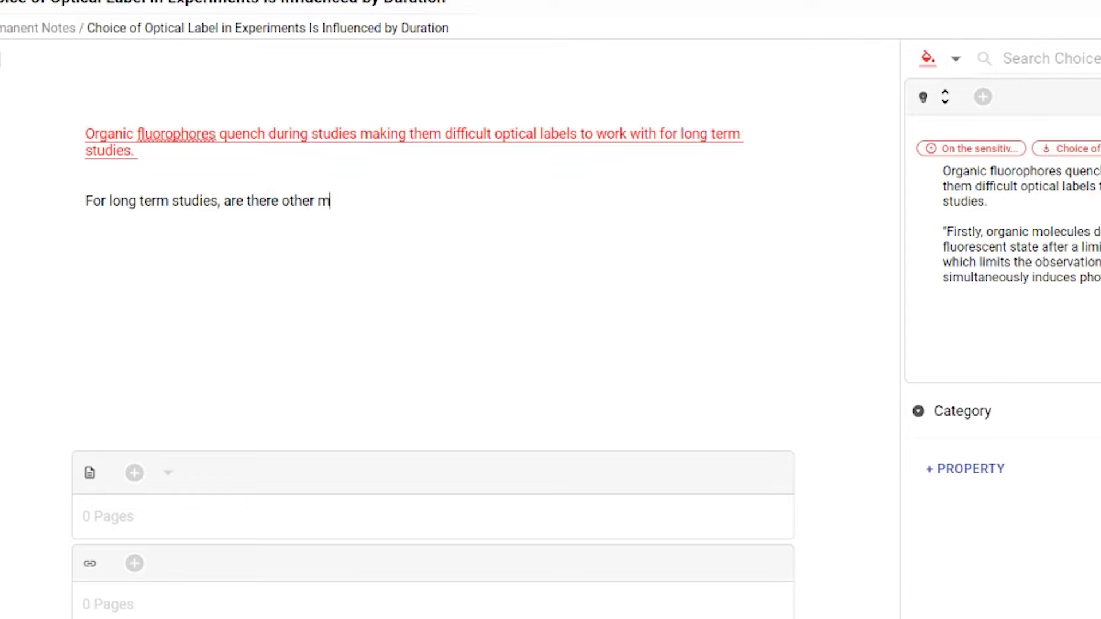
text(ore advan)
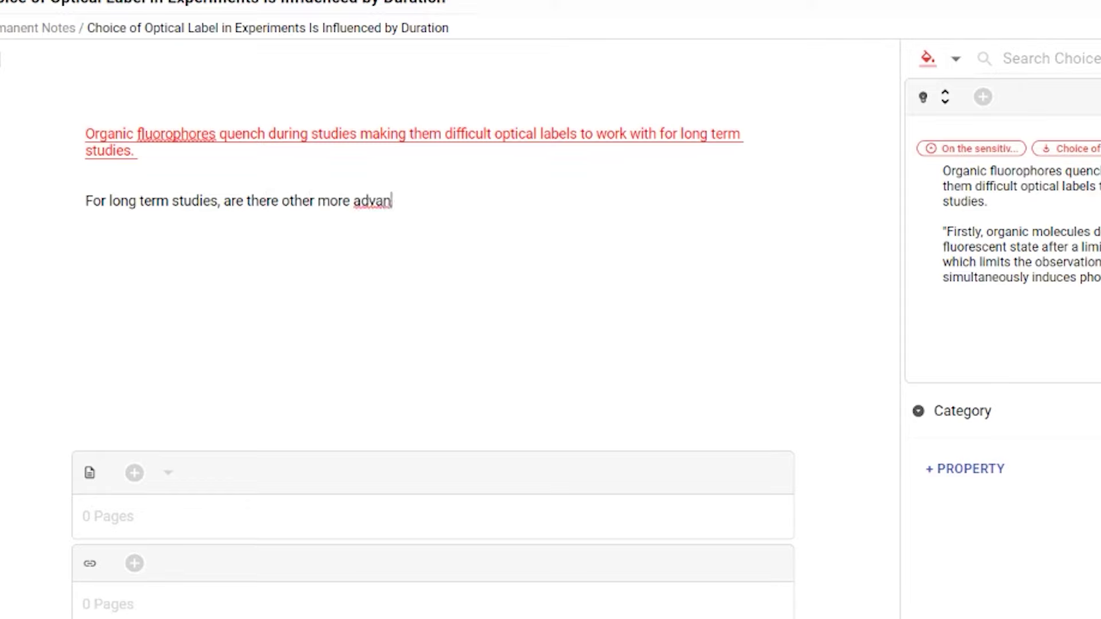
text(tageous probes that offer better measurement capabilities?)
key(Home)
key(BackSpace)
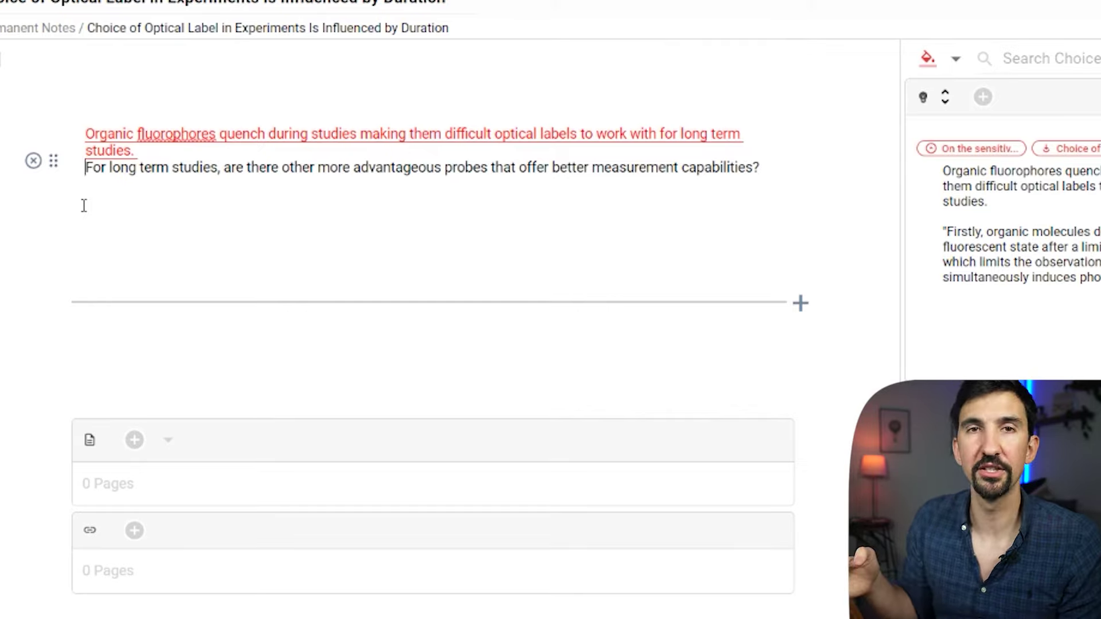
click(1021, 230)
Review the highlight text and its source bibliography note, then return to the Permanent Notes table
drag(885, 256, 1100, 273)
click(1100, 288)
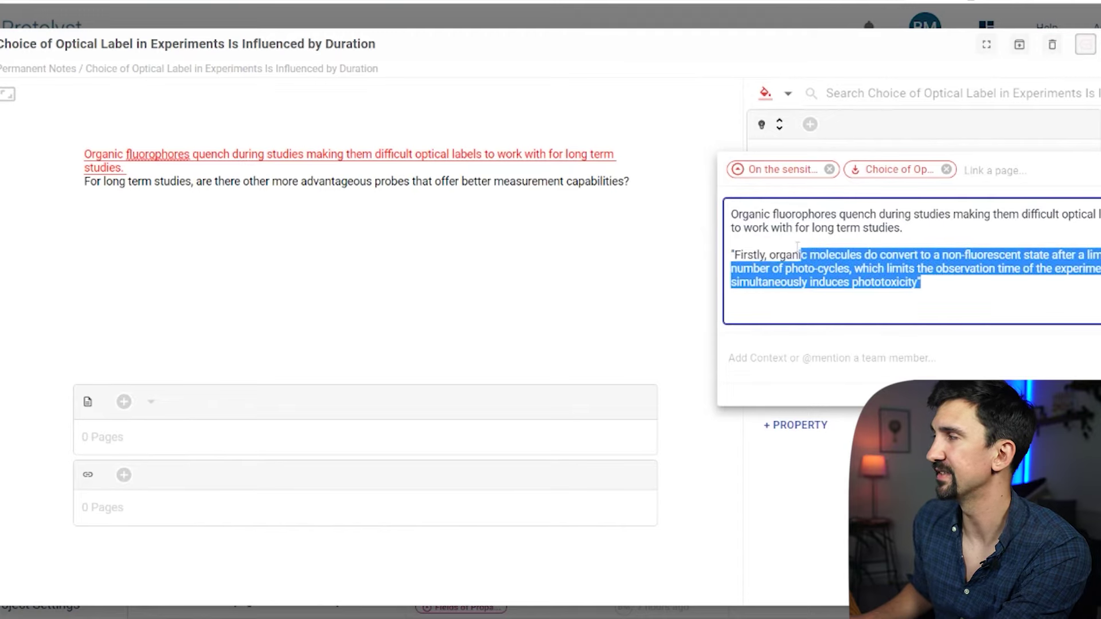
drag(791, 242, 743, 214)
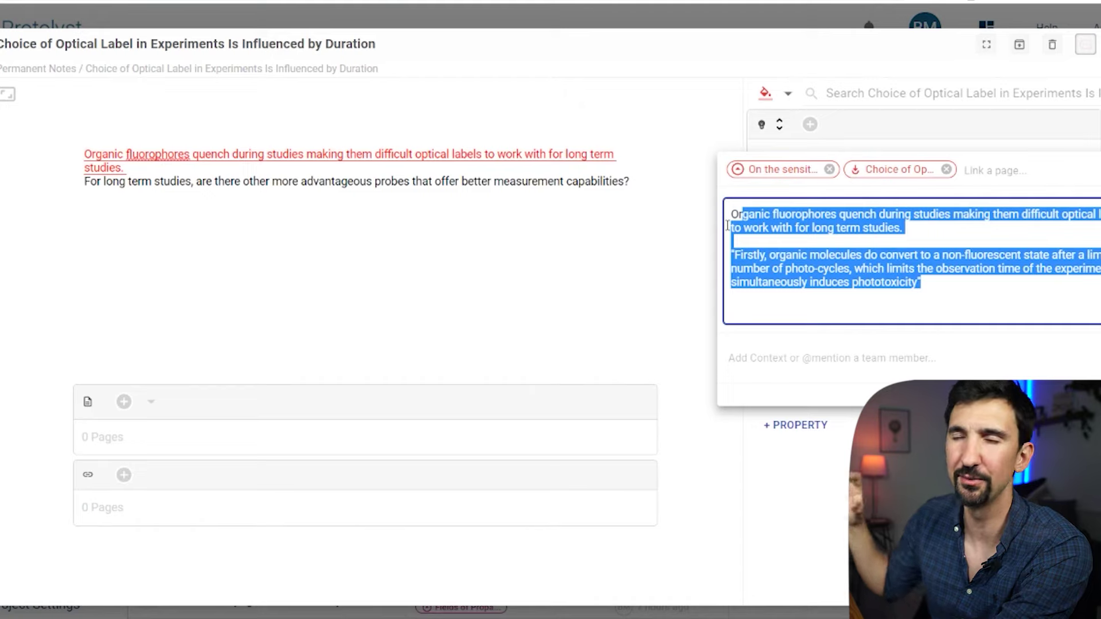
click(738, 177)
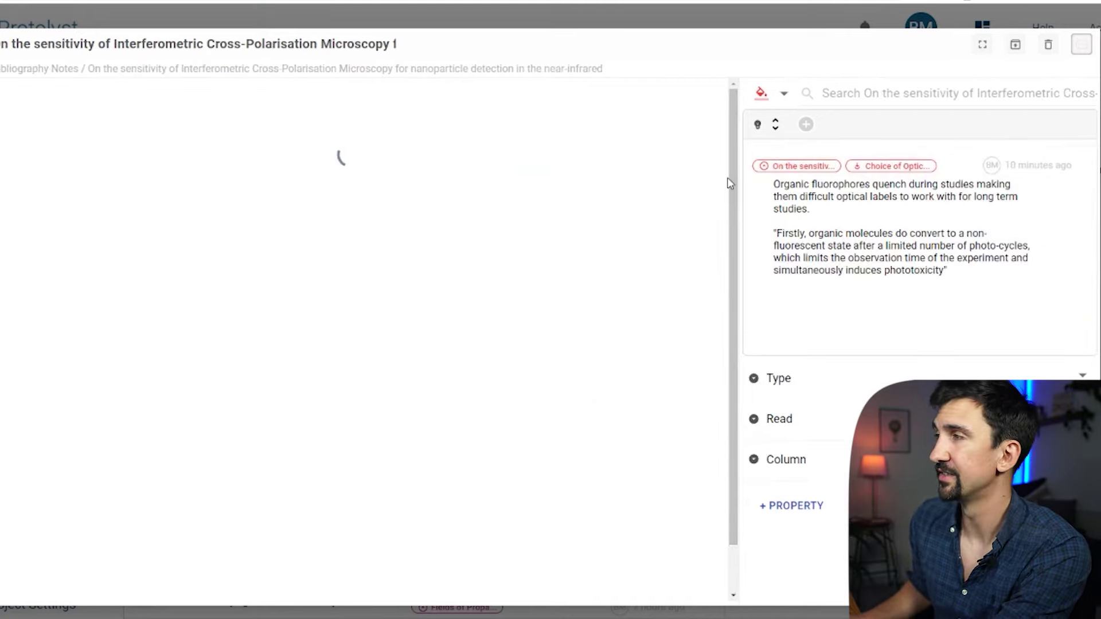
key(alt+Left)
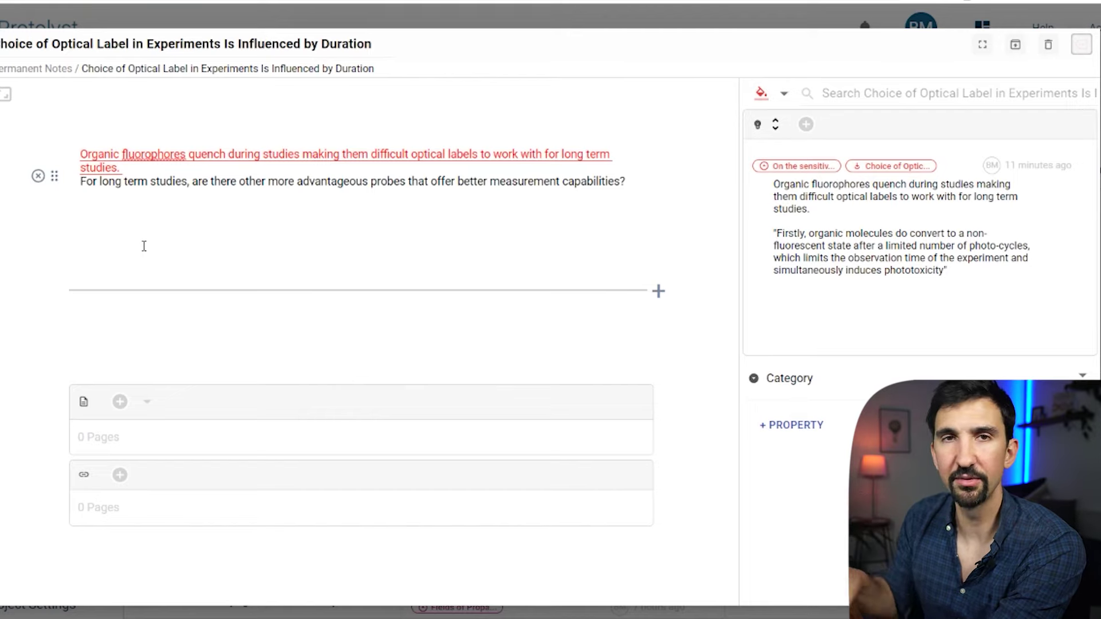
key(Escape)
click(29, 232)
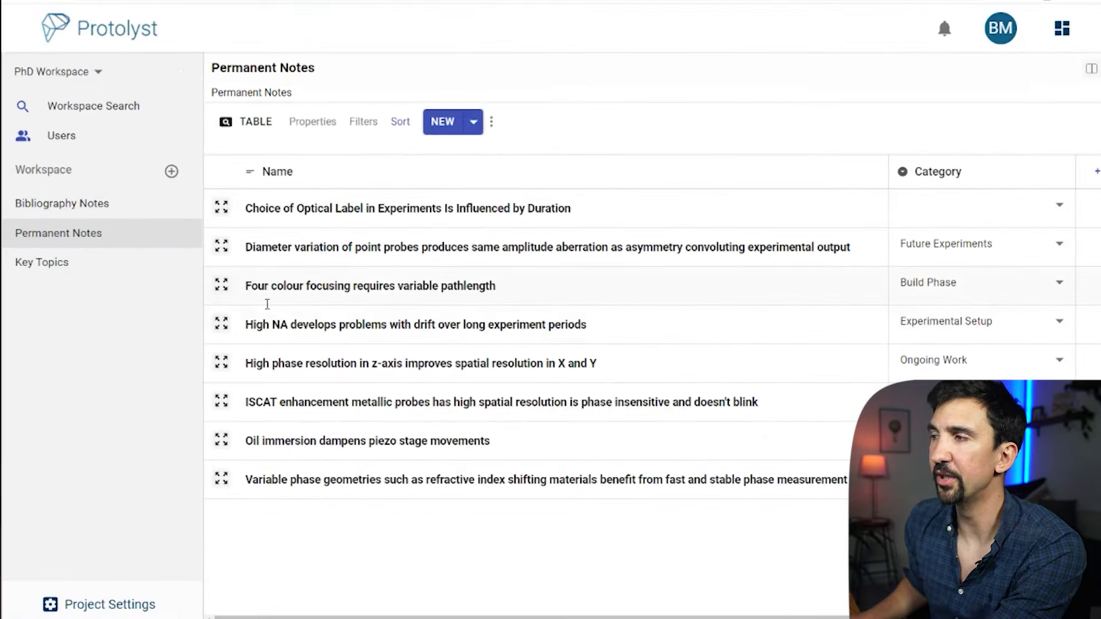
click(221, 208)
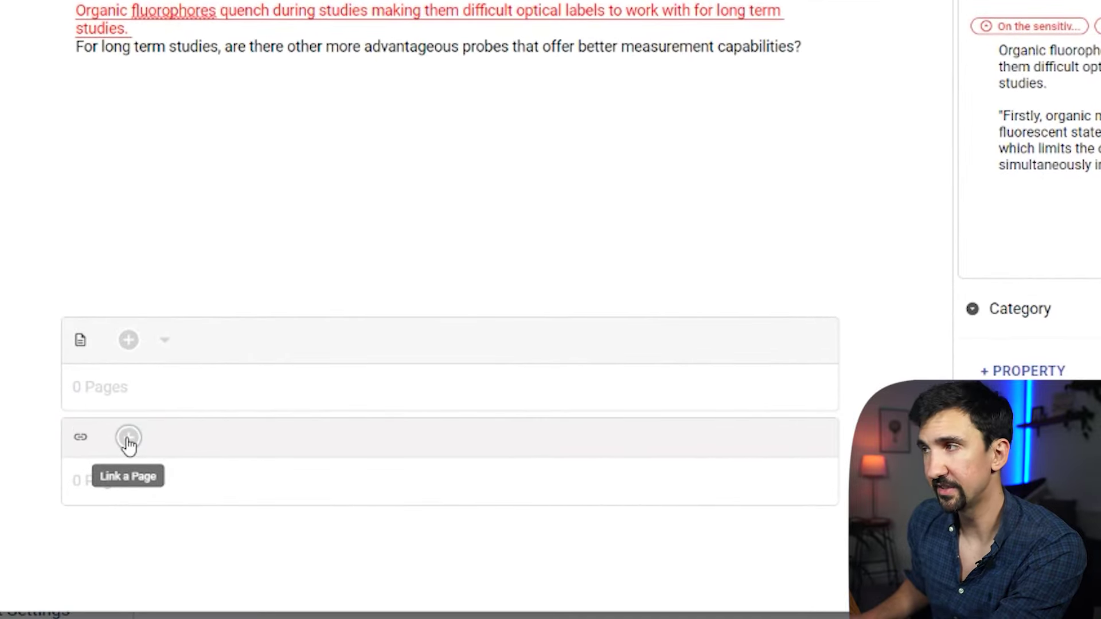
Start linking a page to the note by searching for 'iscat'
click(129, 438)
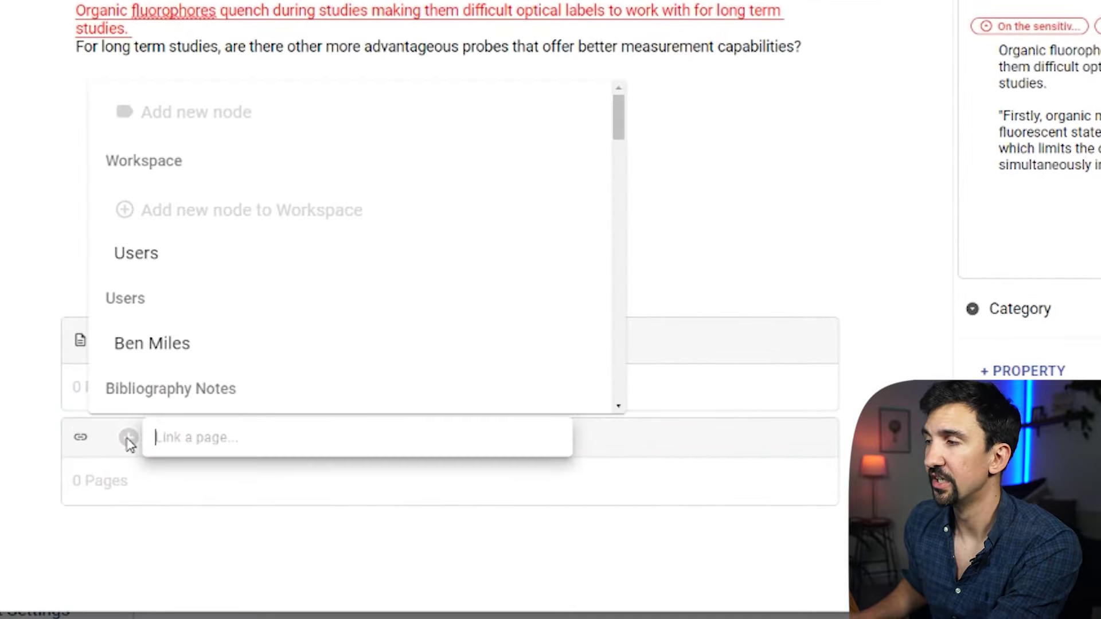
text(iscat)
click(252, 115)
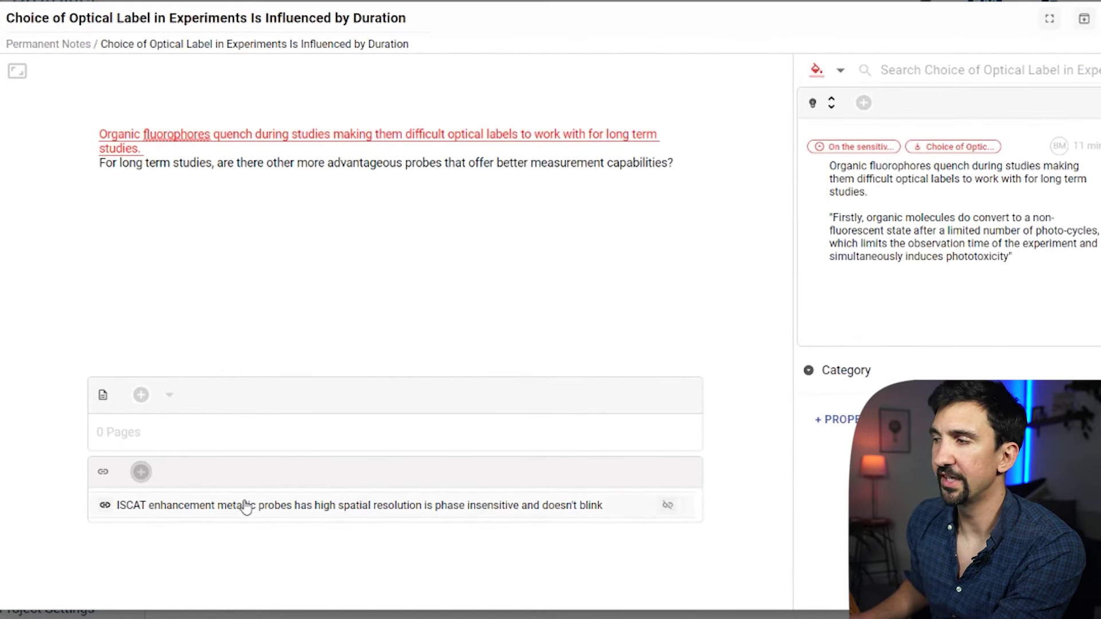
Toggle the ISCAT enhancement metallic probes link from Linked Item to Child Item
click(210, 507)
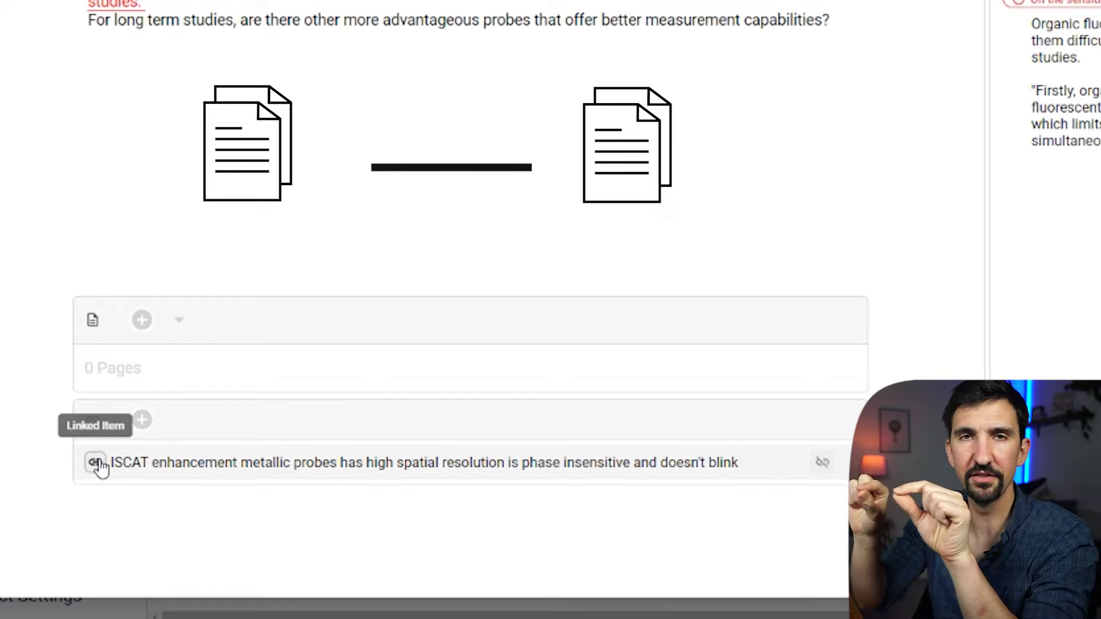
Make the ISCAT enhancement note a child item of this note
click(96, 463)
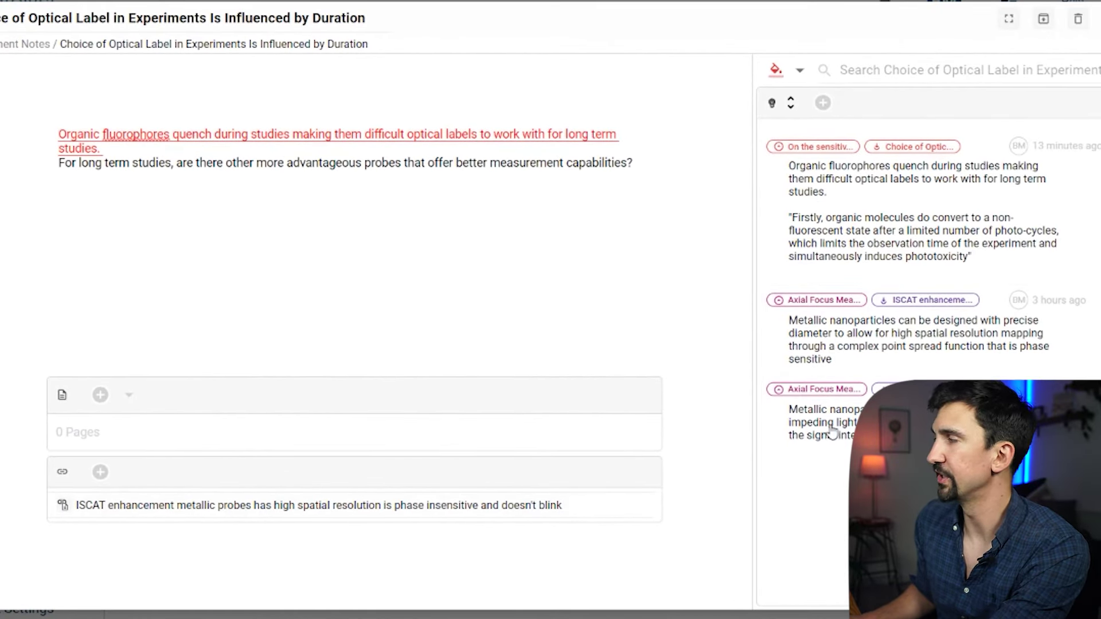
Add the 'Metallic nanoparticles produce signal…' annotation into the note body below the question
drag(831, 431, 72, 208)
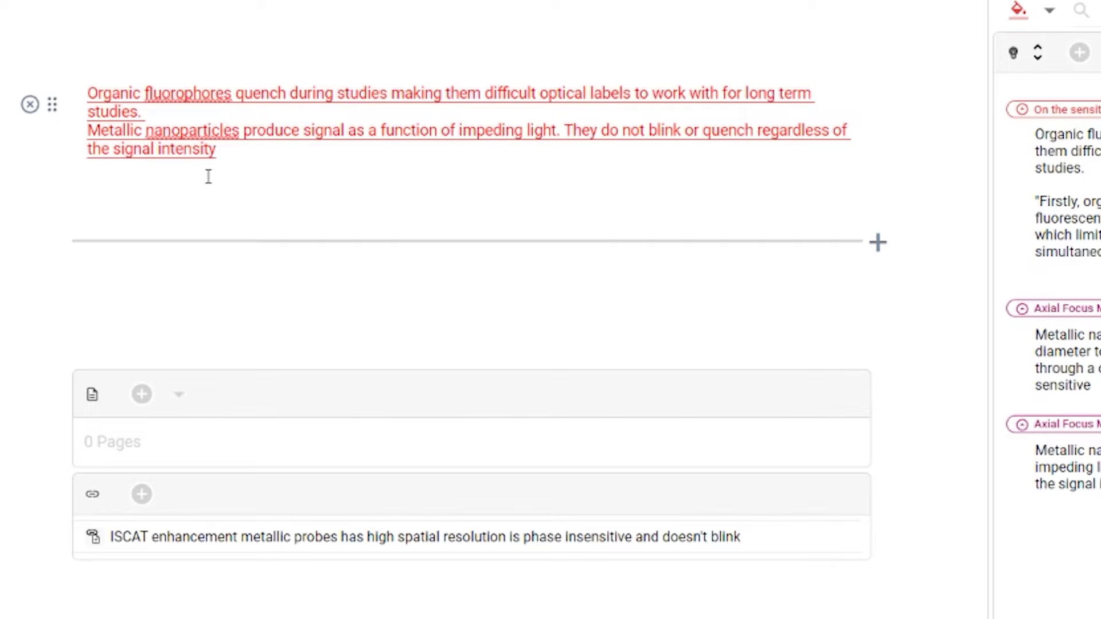
Write 'Could metallic nanoparticles be better long duration optical probes?' on a new line below the citations
click(206, 174)
text(Could metallic)
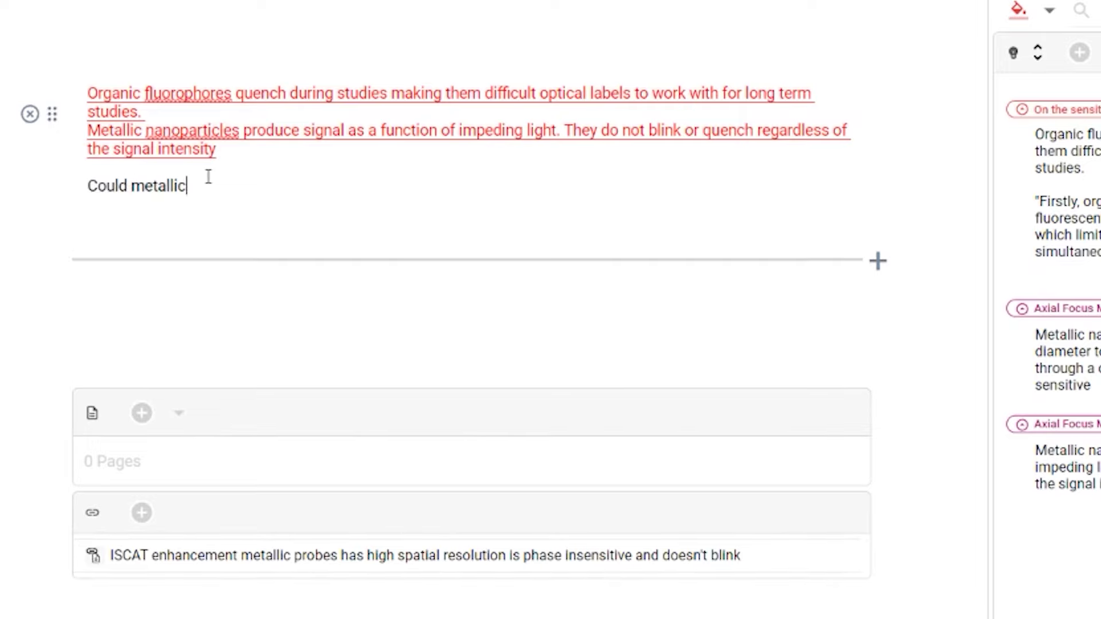
text( nanoparti)
key(BackSpace)
text(icles)
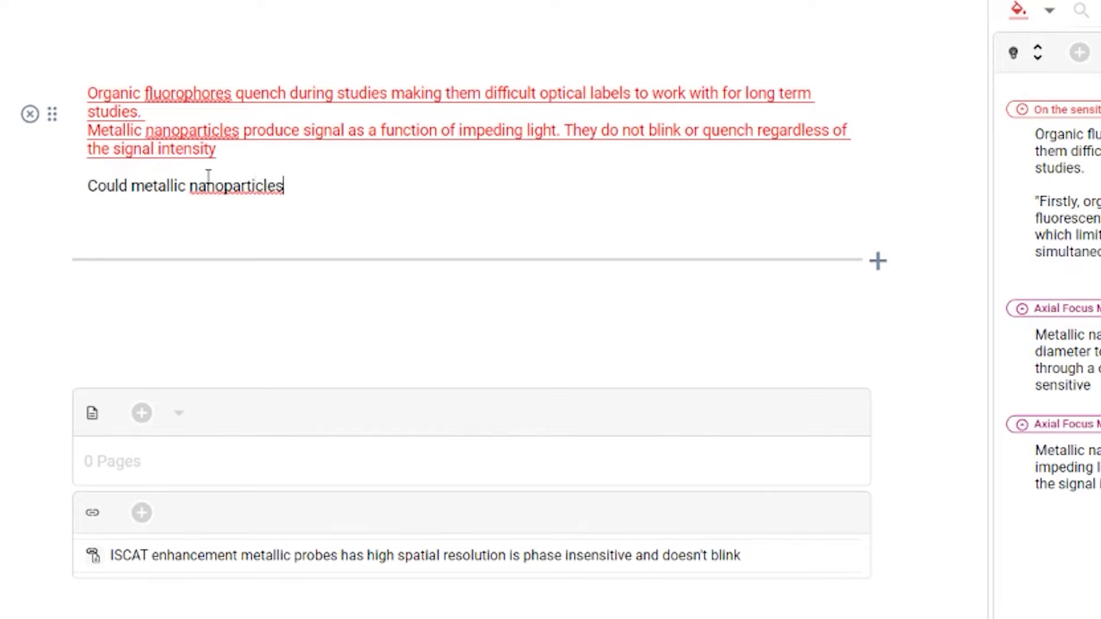
text( be better )
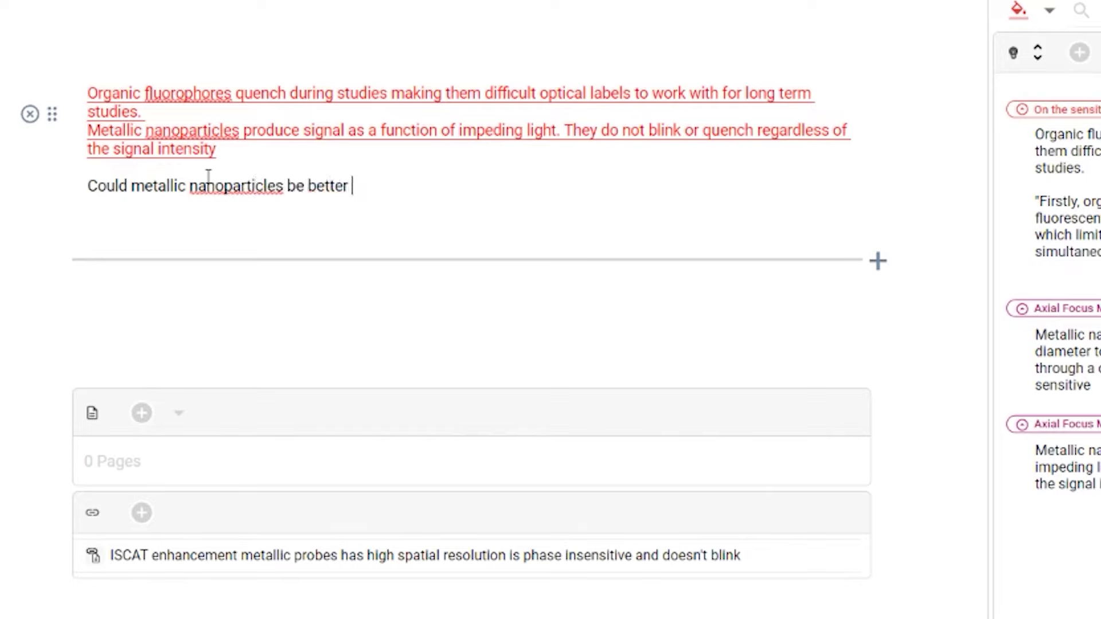
text(lo)
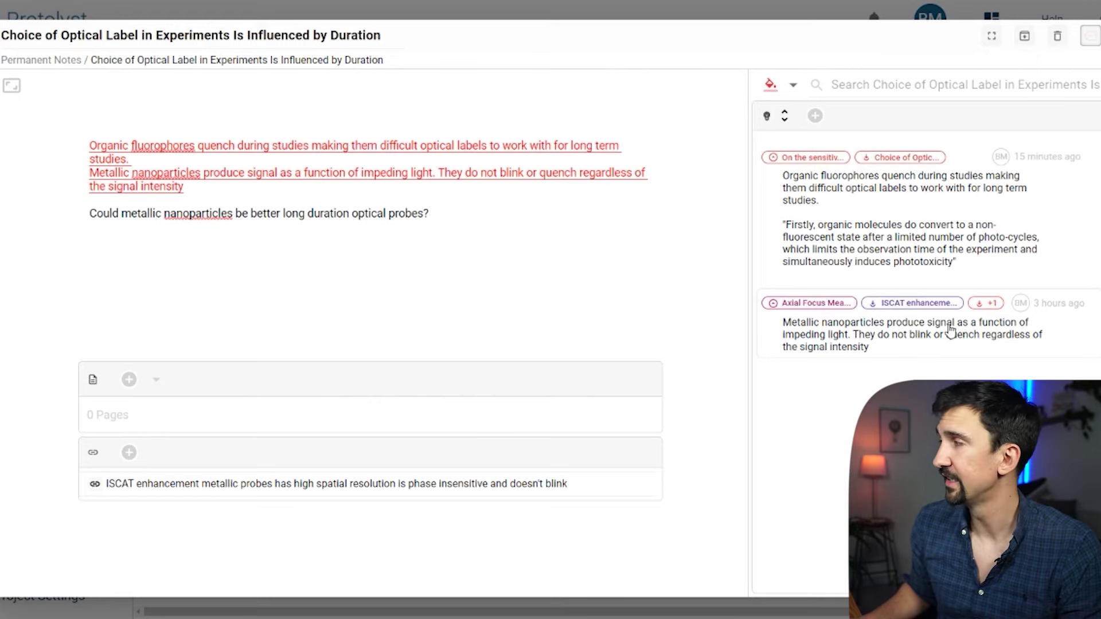
click(950, 331)
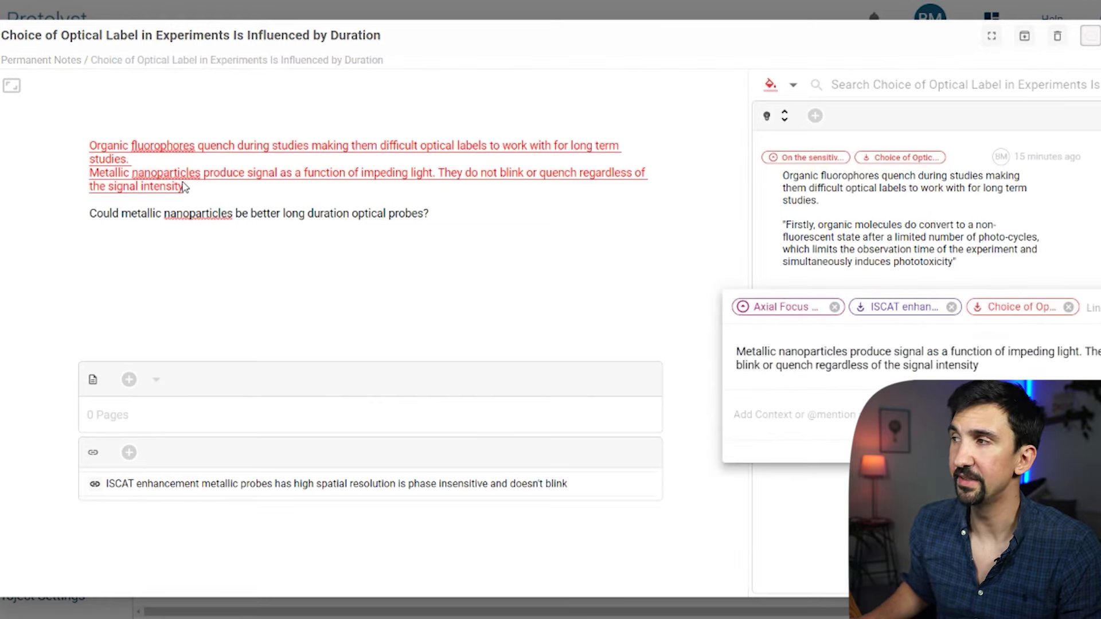
click(307, 273)
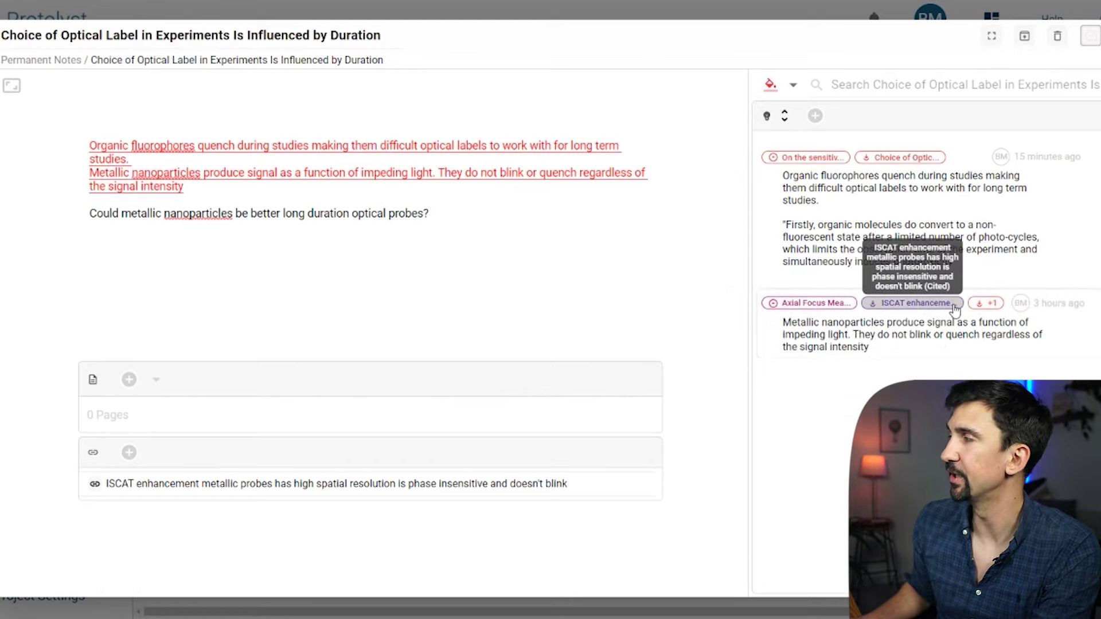
click(253, 237)
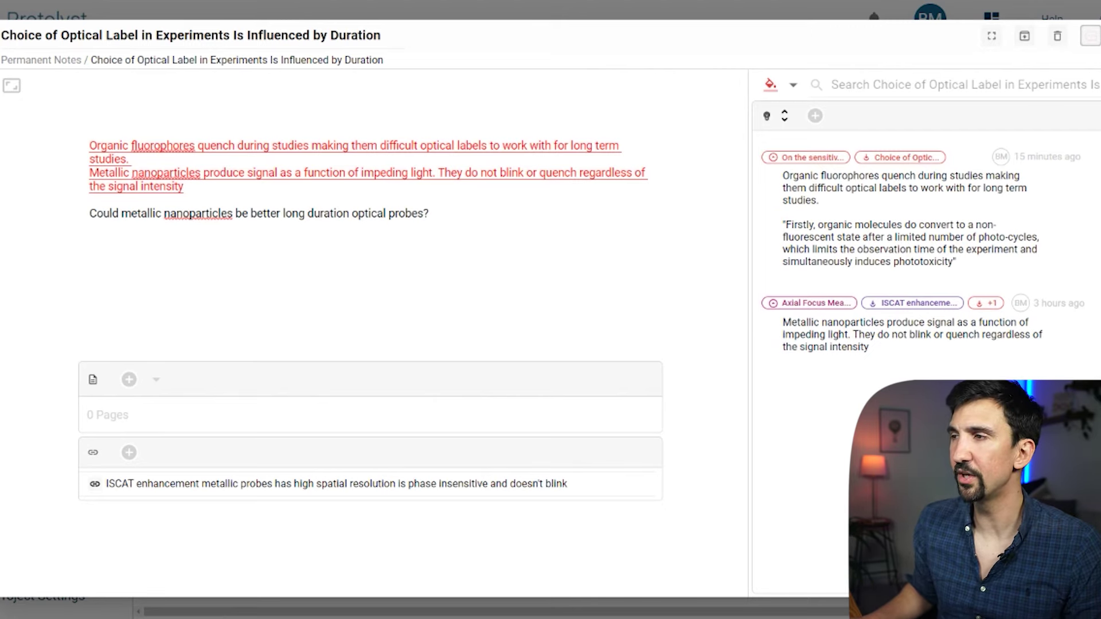
Close the Choice of Optical Label note and return to the Permanent Notes table
key(Escape)
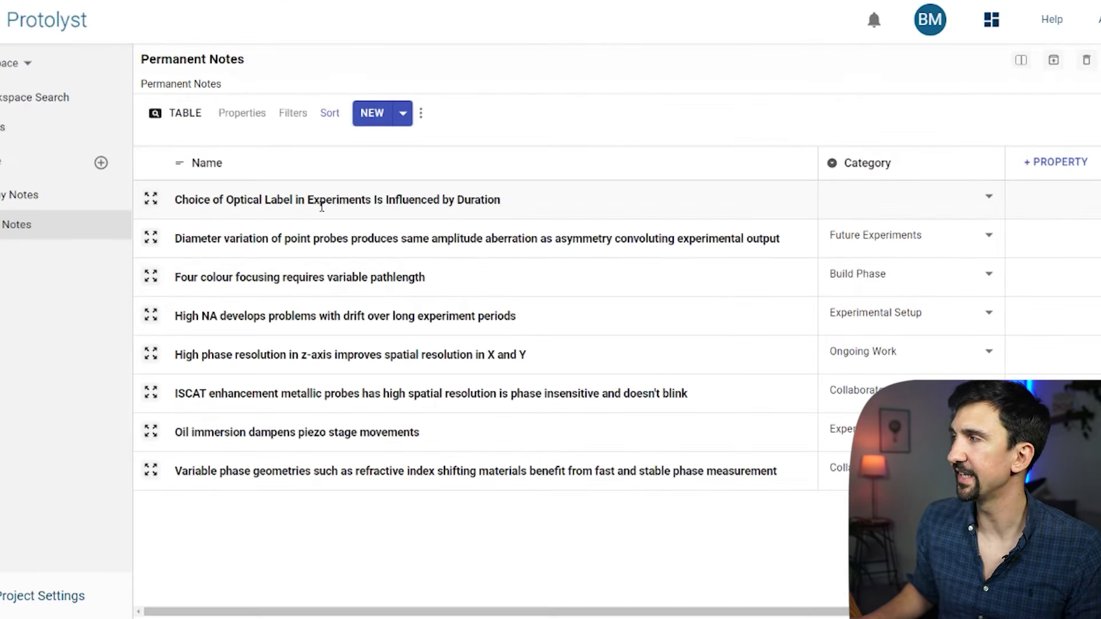
click(988, 196)
click(293, 113)
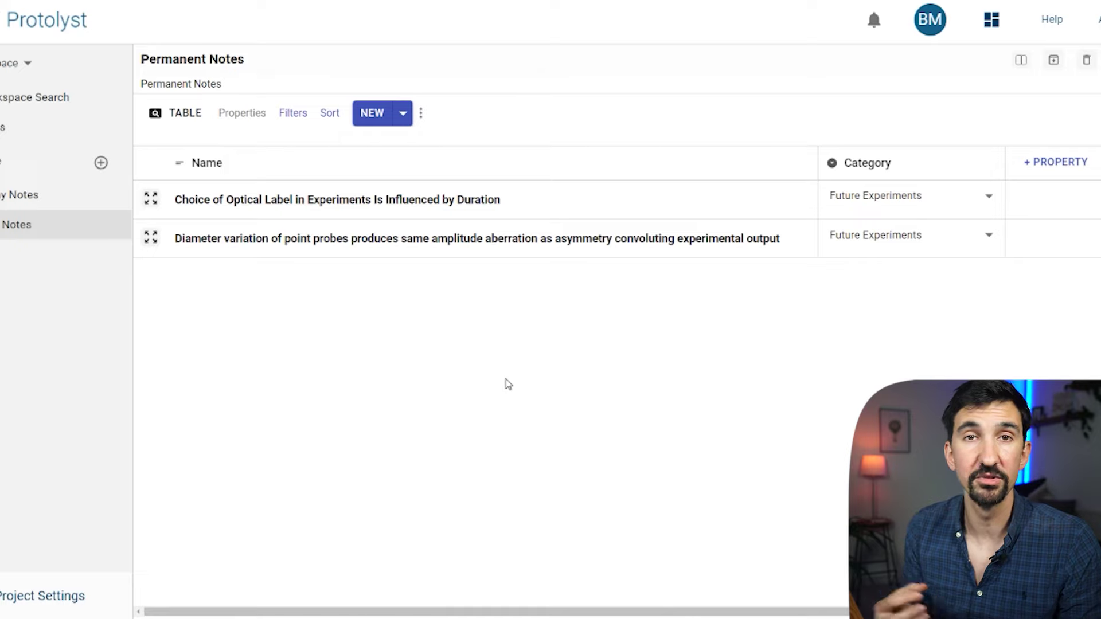
Mark the Interferometric Cross-Polarisation note as Inbox, then move it to In Progress on the To Do List board
click(23, 196)
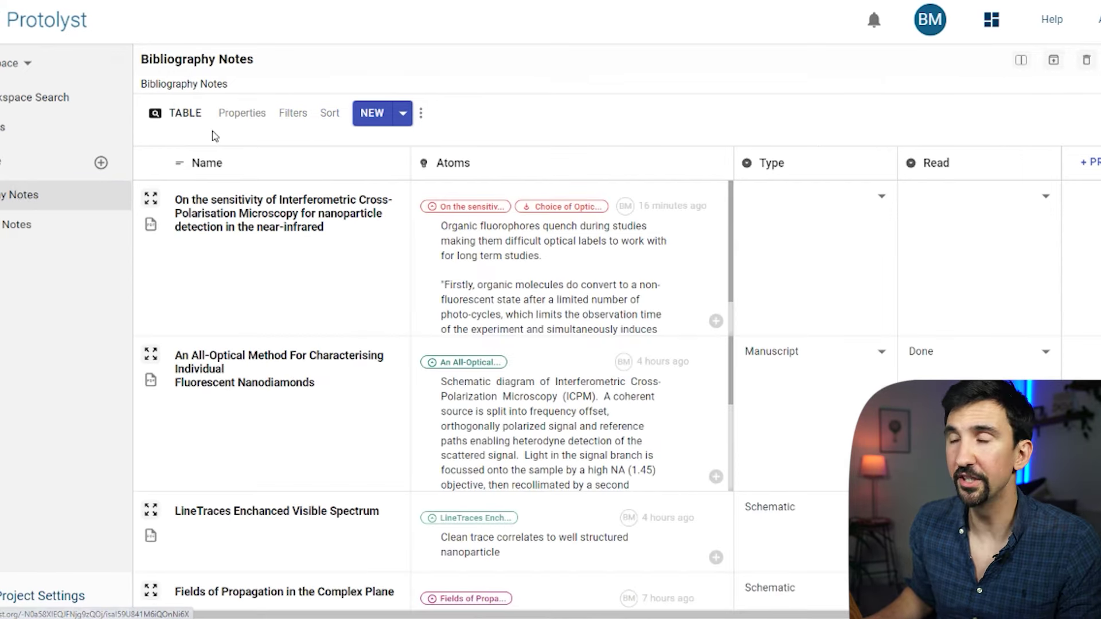
click(974, 196)
click(961, 229)
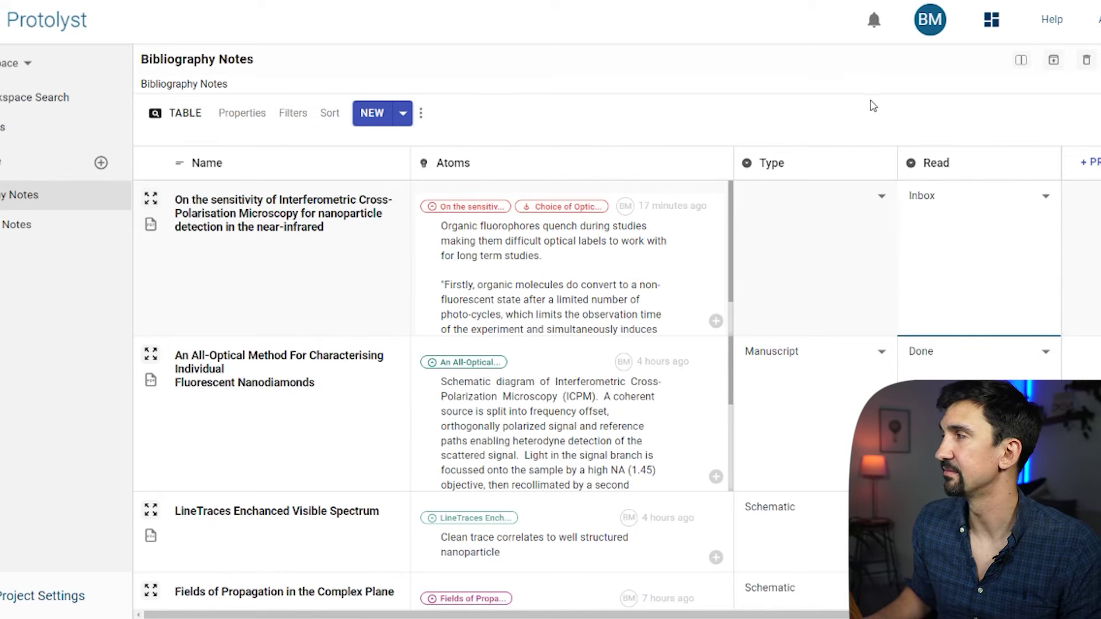
click(183, 117)
click(166, 59)
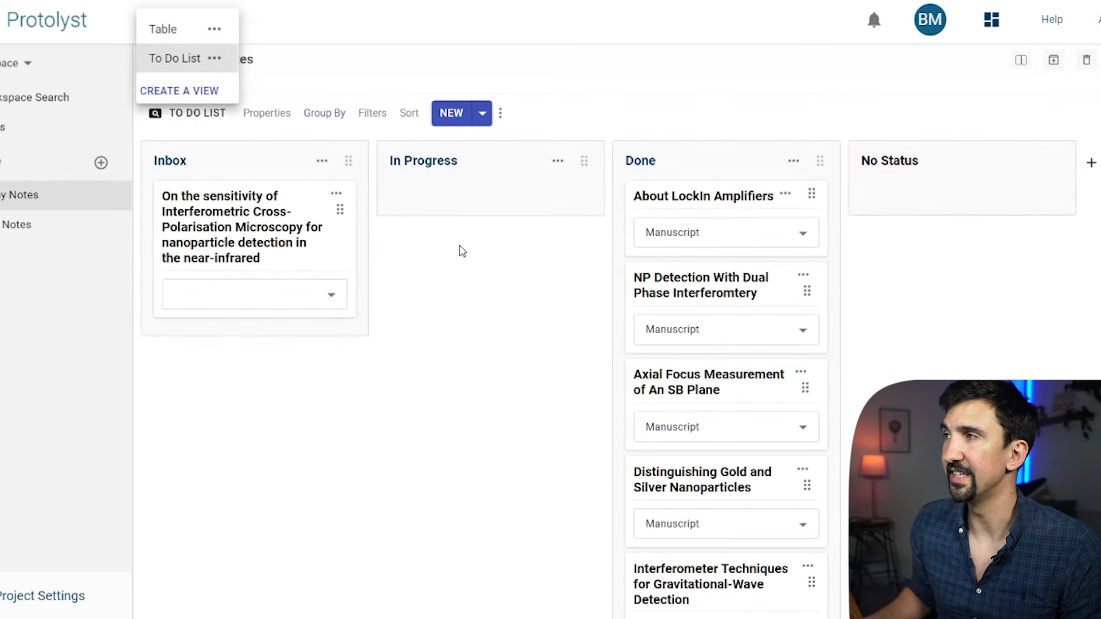
click(391, 421)
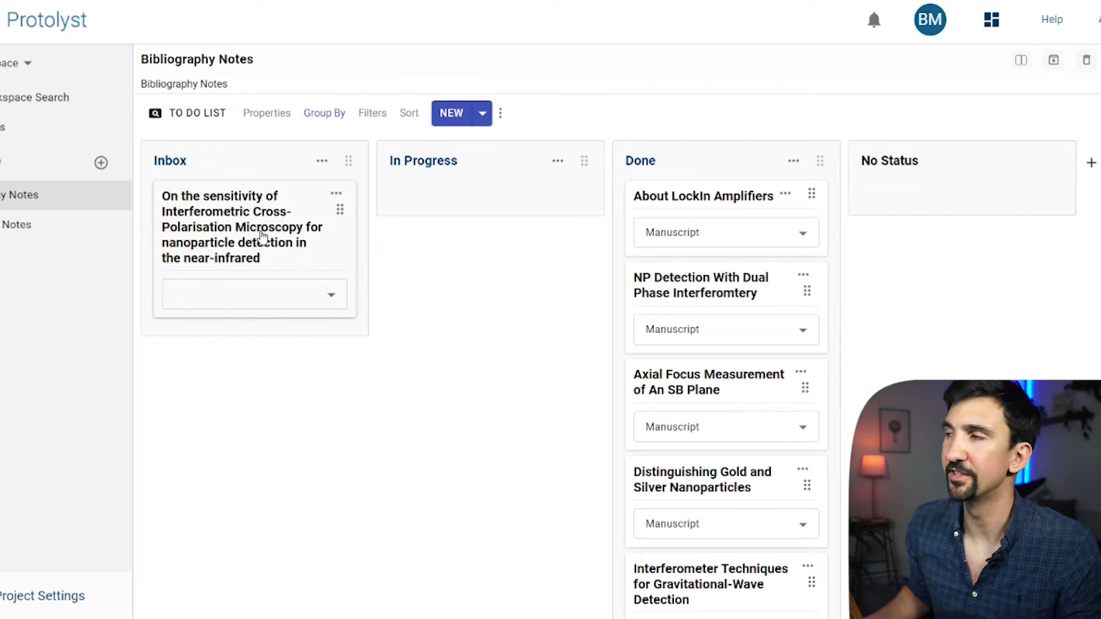
drag(293, 244, 397, 240)
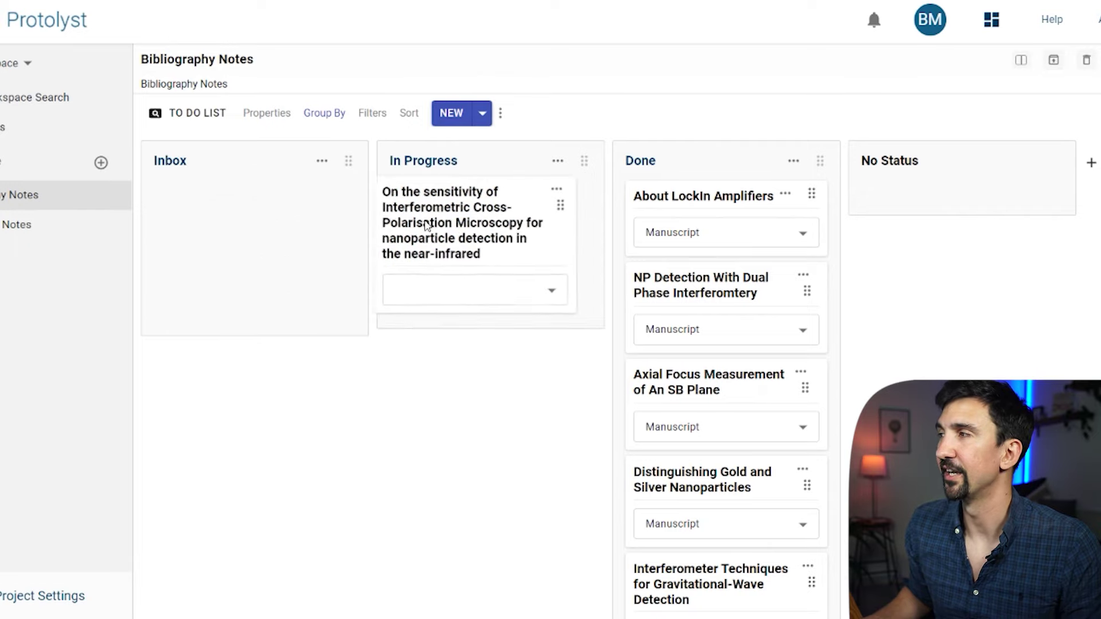